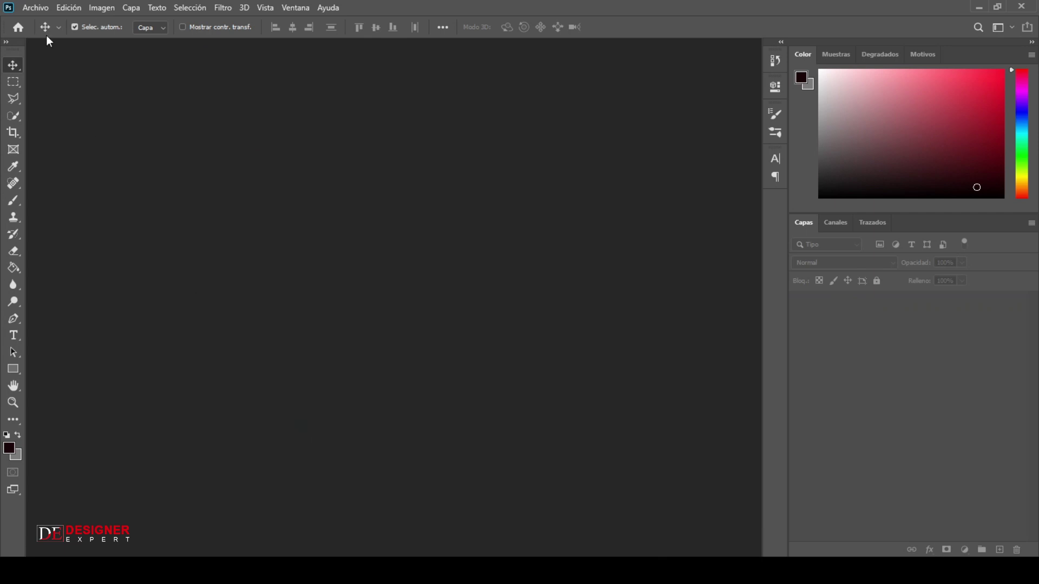
- Open the car photo 1.jpg
{"action": "left_click", "coordinate": [35, 5]}
{"action": "left_click", "coordinate": [40, 32]}
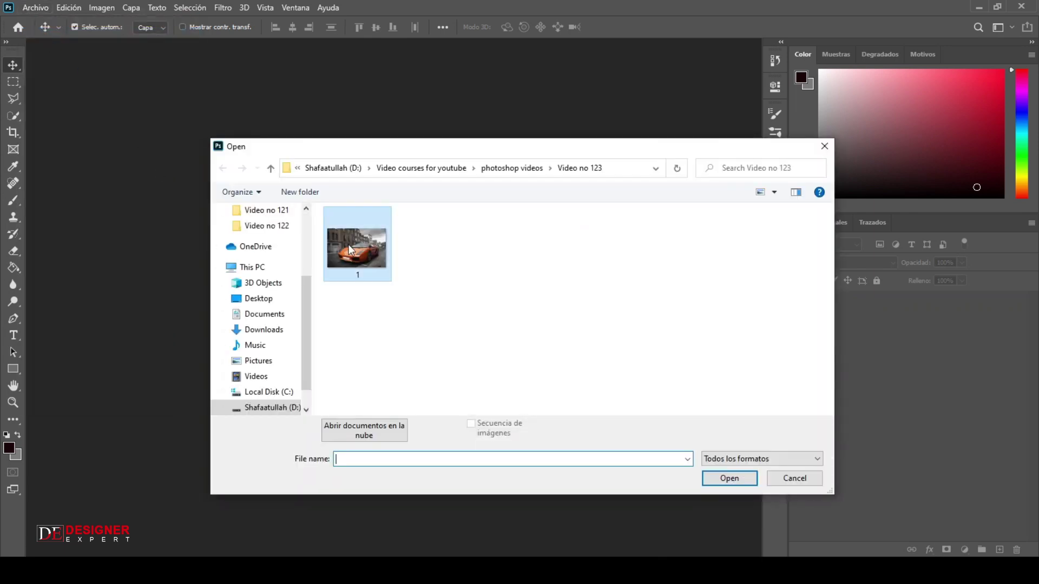
{"action": "double_click", "coordinate": [349, 246]}
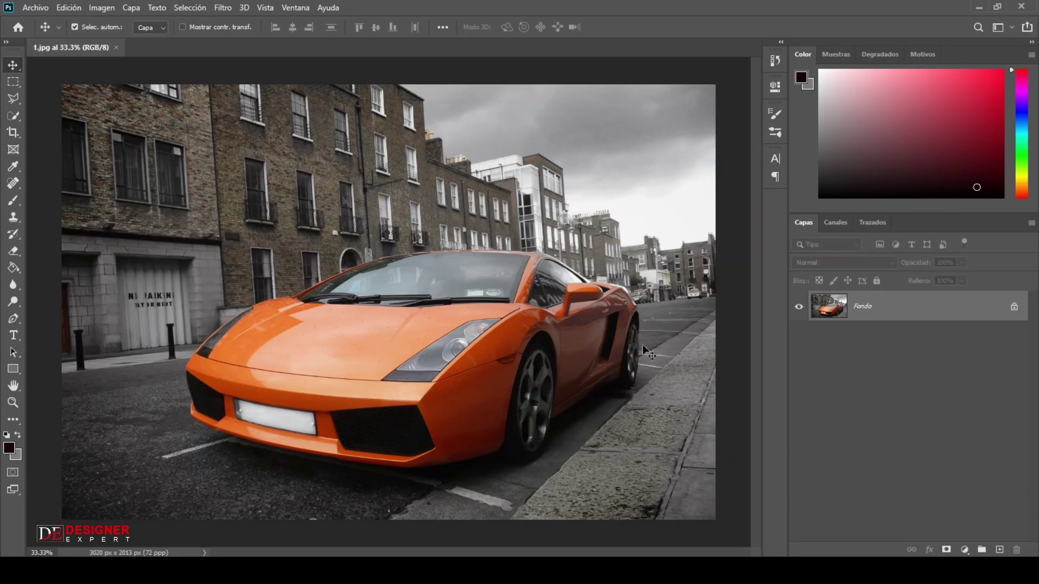
- Duplicate the Fondo layer as Fondo copia
{"action": "right_click", "coordinate": [907, 310]}
{"action": "left_click", "coordinate": [914, 330]}
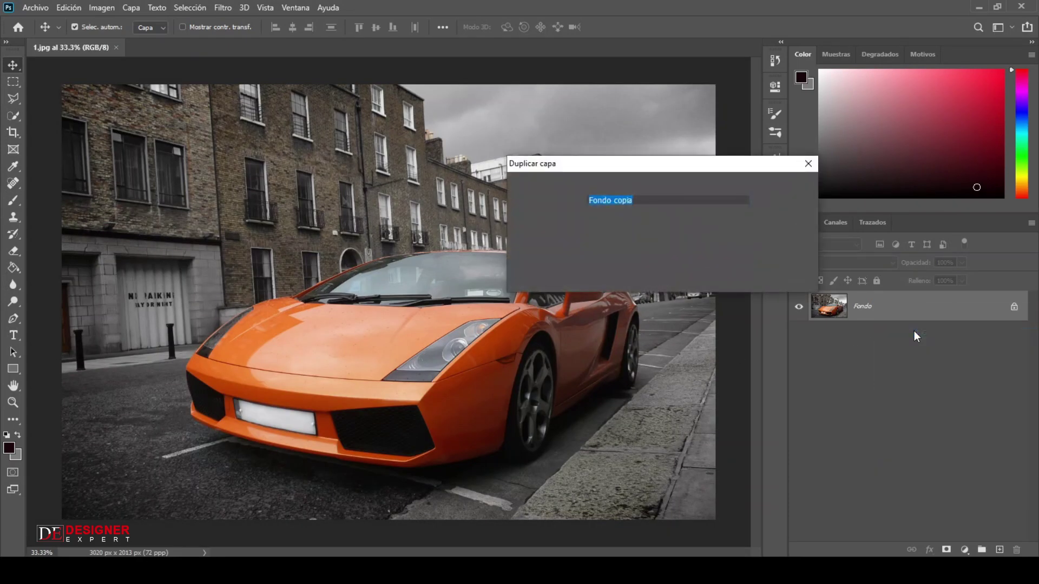
{"action": "left_click", "coordinate": [791, 192]}
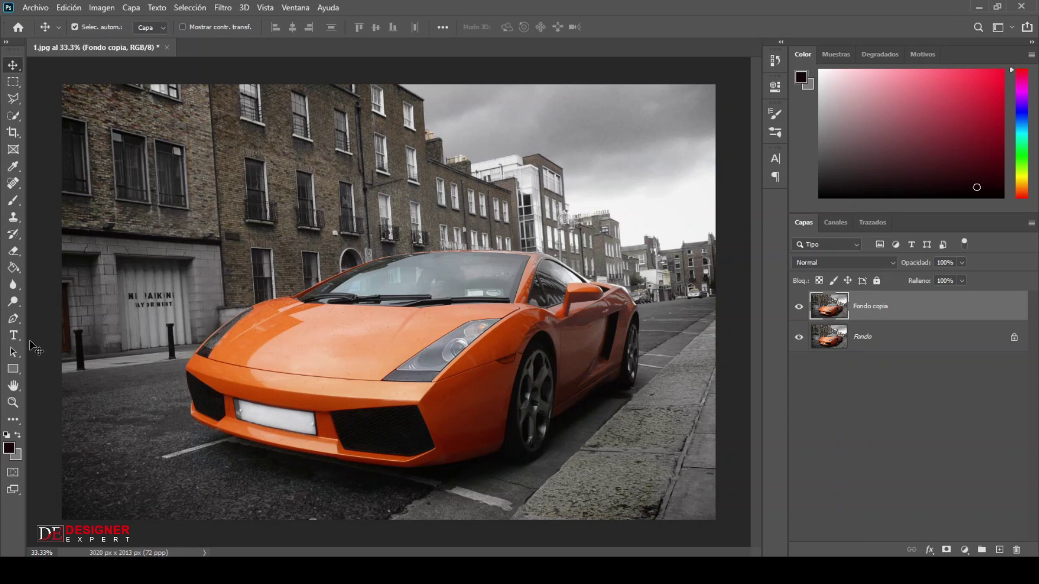
{"action": "left_click", "coordinate": [13, 320]}
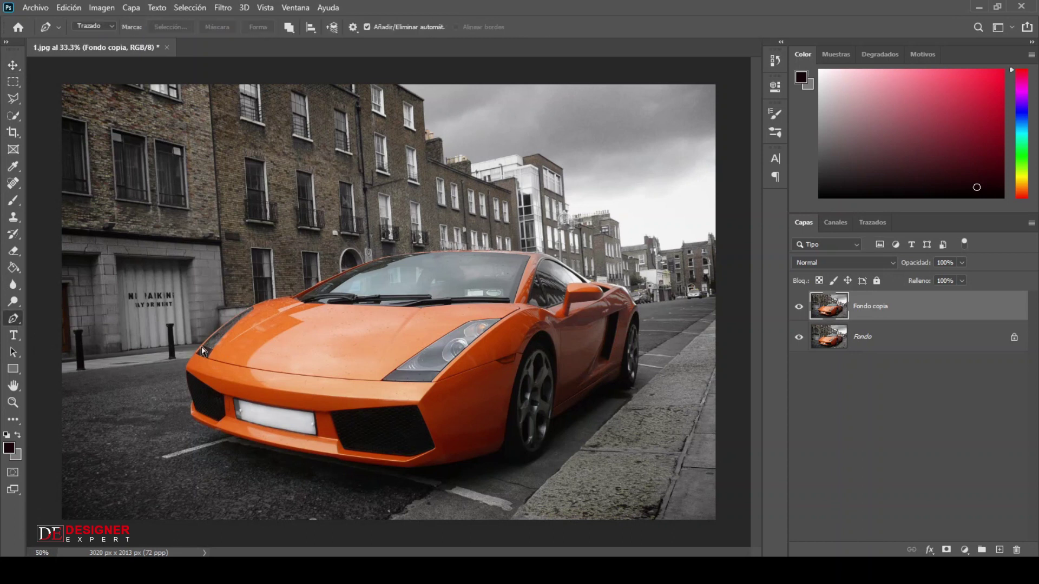
- Zoom to 200% and begin the Pen path with anchors along the car's roof edge
{"action": "key", "text": "ctrl+plus"}
{"action": "key", "text": "ctrl+plus"}
{"action": "key", "text": "ctrl+plus"}
{"action": "key", "text": "ctrl+plus"}
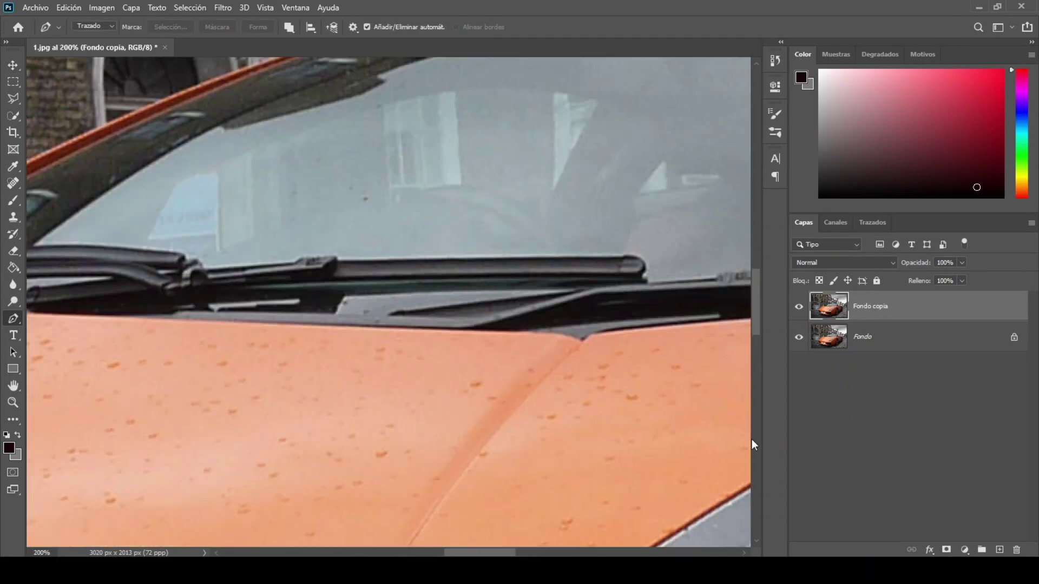
{"action": "left_click_drag", "start_coordinate": [753, 301], "coordinate": [753, 257]}
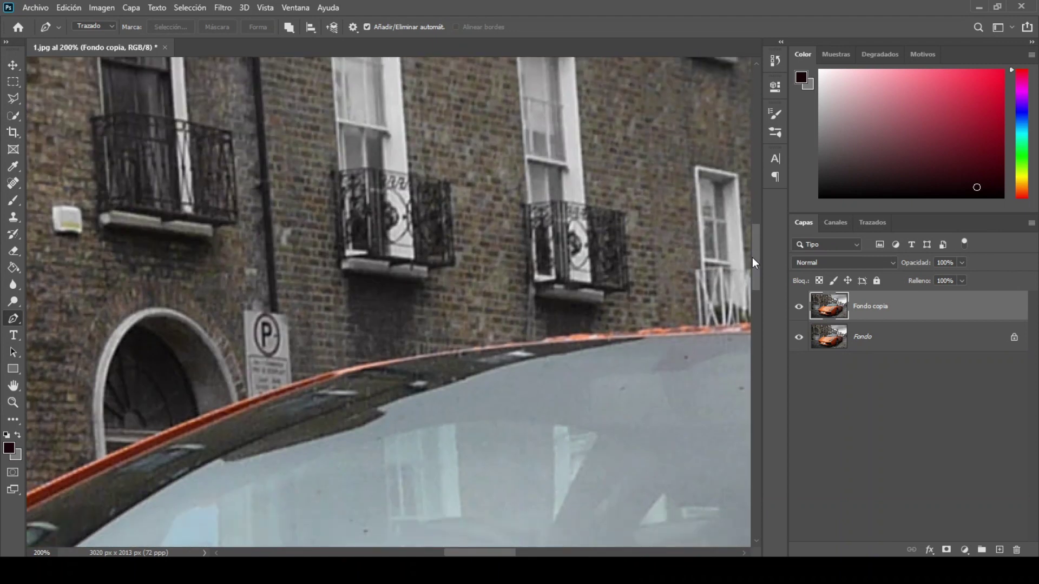
{"action": "left_click", "coordinate": [241, 401]}
{"action": "left_click_drag", "start_coordinate": [460, 350], "coordinate": [585, 336]}
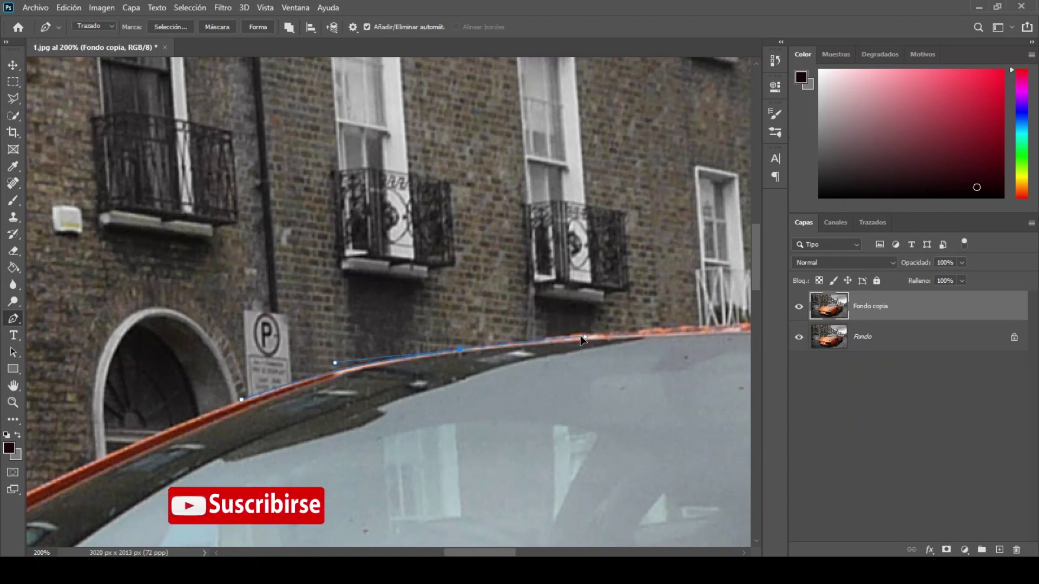
{"action": "left_click", "coordinate": [460, 349], "text": "alt"}
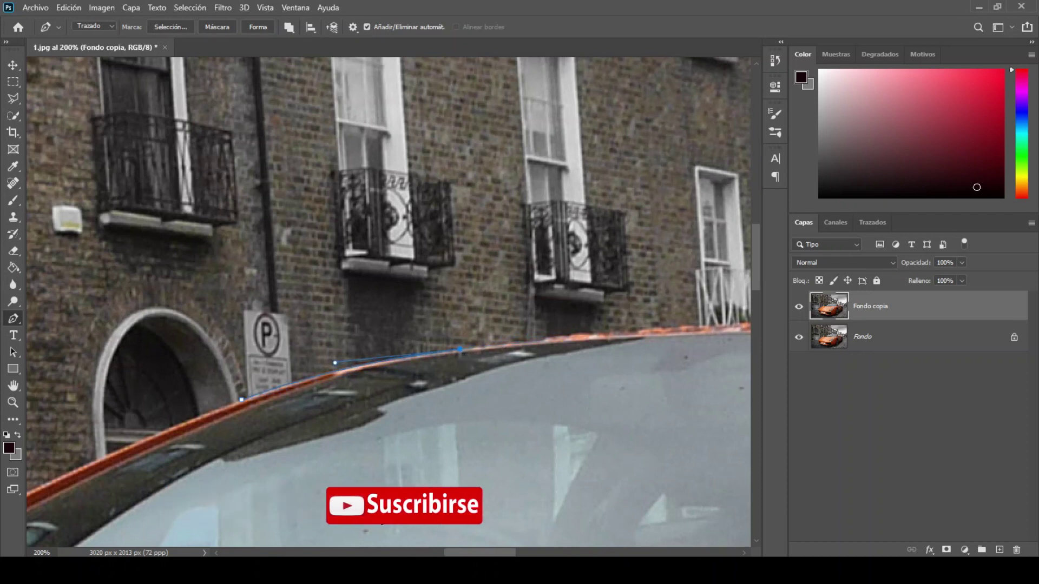
{"action": "scroll", "coordinate": [334, 344], "scroll_direction": "right", "scroll_amount": 3}
{"action": "scroll", "coordinate": [334, 344], "scroll_direction": "right", "scroll_amount": 3}
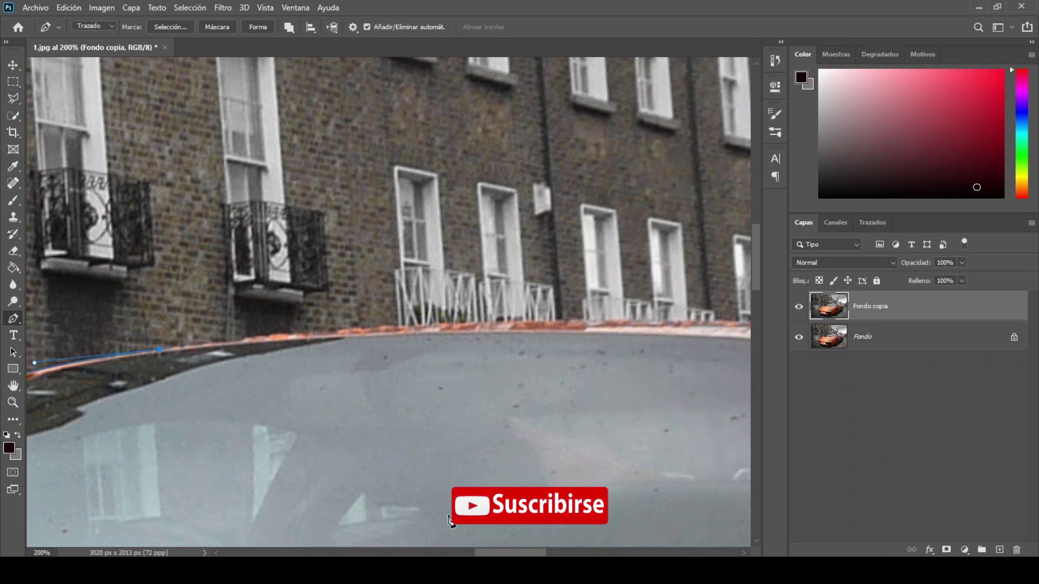
{"action": "left_click", "coordinate": [332, 336]}
{"action": "left_click", "coordinate": [477, 321]}
{"action": "left_click", "coordinate": [528, 322]}
{"action": "left_click_drag", "start_coordinate": [534, 553], "coordinate": [553, 554]}
{"action": "left_click", "coordinate": [454, 322]}
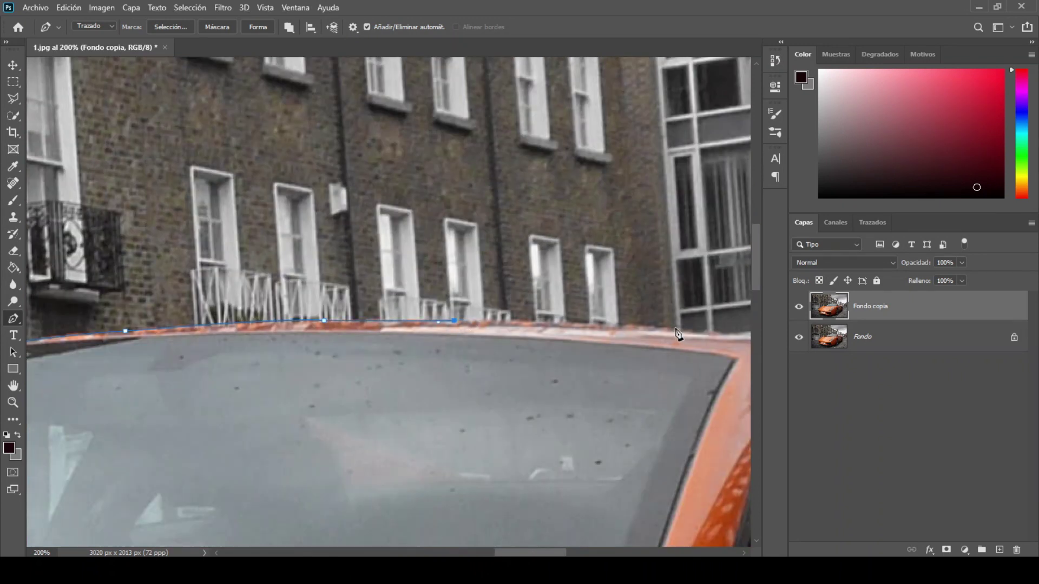
{"action": "left_click_drag", "start_coordinate": [676, 334], "coordinate": [364, 351]}
- Continue the path down the windshield and along the car's side to its rear edge
{"action": "left_click", "coordinate": [442, 382]}
{"action": "left_click", "coordinate": [566, 464]}
{"action": "left_click_drag", "start_coordinate": [579, 475], "coordinate": [400, 475]}
{"action": "left_click", "coordinate": [462, 511]}
{"action": "scroll", "coordinate": [464, 518], "scroll_direction": "down", "scroll_amount": 3}
{"action": "left_click", "coordinate": [504, 347]}
{"action": "left_click", "coordinate": [615, 364]}
{"action": "left_click", "coordinate": [724, 472]}
- Trace the path around the rear body of the car
{"action": "left_click_drag", "start_coordinate": [727, 481], "coordinate": [464, 323]}
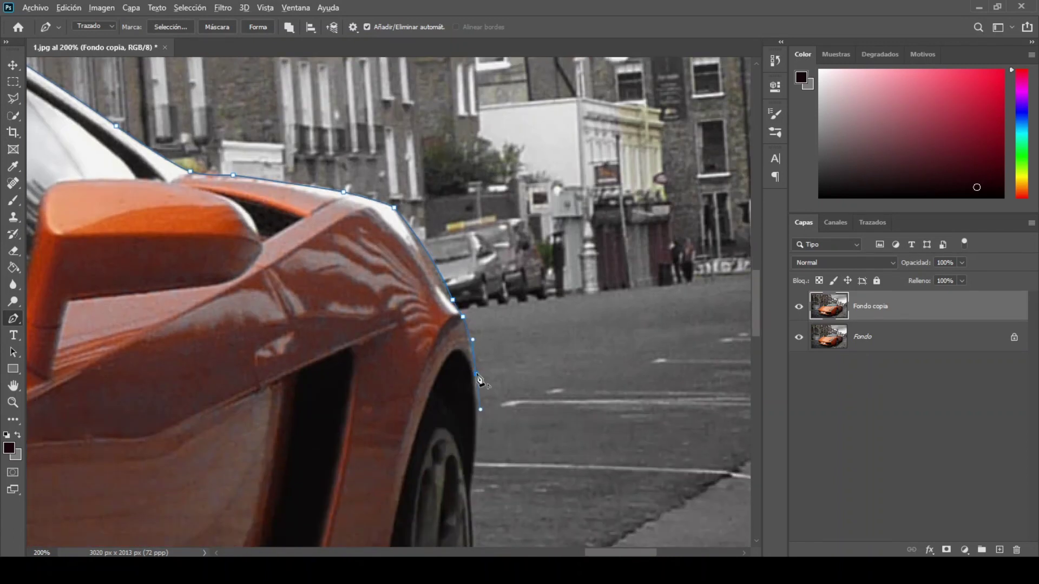
{"action": "scroll", "coordinate": [464, 511], "scroll_direction": "down", "scroll_amount": 3}
{"action": "left_click_drag", "start_coordinate": [472, 342], "coordinate": [472, 347]}
{"action": "scroll", "coordinate": [759, 326], "scroll_direction": "down", "scroll_amount": 3}
{"action": "mouse_move", "coordinate": [450, 405]}
{"action": "left_mouse_down"}
{"action": "mouse_move", "coordinate": [436, 440]}
{"action": "mouse_move", "coordinate": [336, 436]}
{"action": "left_mouse_up"}
{"action": "left_click_drag", "start_coordinate": [356, 381], "coordinate": [362, 345]}
{"action": "left_click", "coordinate": [356, 381], "text": "alt"}
{"action": "left_click", "coordinate": [249, 427]}
{"action": "scroll", "coordinate": [758, 343], "scroll_direction": "left", "scroll_amount": 6}
{"action": "scroll", "coordinate": [497, 346], "scroll_direction": "down", "scroll_amount": 3}
{"action": "left_click_drag", "start_coordinate": [497, 345], "coordinate": [436, 399]}
{"action": "left_click", "coordinate": [347, 444]}
{"action": "scroll", "coordinate": [355, 365], "scroll_direction": "down", "scroll_amount": 3}
- Carry the path below the rear wheel and along the car's lower edge
{"action": "left_click_drag", "start_coordinate": [301, 421], "coordinate": [262, 493]}
{"action": "left_click_drag", "start_coordinate": [192, 505], "coordinate": [137, 515]}
{"action": "left_click", "coordinate": [193, 505], "text": "alt"}
{"action": "scroll", "coordinate": [346, 363], "scroll_direction": "left", "scroll_amount": 5}
{"action": "scroll", "coordinate": [347, 363], "scroll_direction": "down", "scroll_amount": 2}
{"action": "left_click_drag", "start_coordinate": [344, 359], "coordinate": [301, 274]}
{"action": "left_click", "coordinate": [344, 359], "text": "alt"}
{"action": "scroll", "coordinate": [347, 363], "scroll_direction": "left", "scroll_amount": 5}
{"action": "scroll", "coordinate": [496, 362], "scroll_direction": "left", "scroll_amount": 3}
{"action": "scroll", "coordinate": [496, 361], "scroll_direction": "down", "scroll_amount": 2}
{"action": "left_click_drag", "start_coordinate": [493, 357], "coordinate": [329, 374]}
{"action": "left_click", "coordinate": [487, 348], "text": "alt"}
{"action": "scroll", "coordinate": [487, 351], "scroll_direction": "left", "scroll_amount": 5}
- Trace curved anchors along the underside of the front bumper
{"action": "left_click_drag", "start_coordinate": [398, 393], "coordinate": [321, 401]}
{"action": "left_click", "coordinate": [397, 393], "text": "alt"}
{"action": "scroll", "coordinate": [398, 394], "scroll_direction": "left", "scroll_amount": 5}
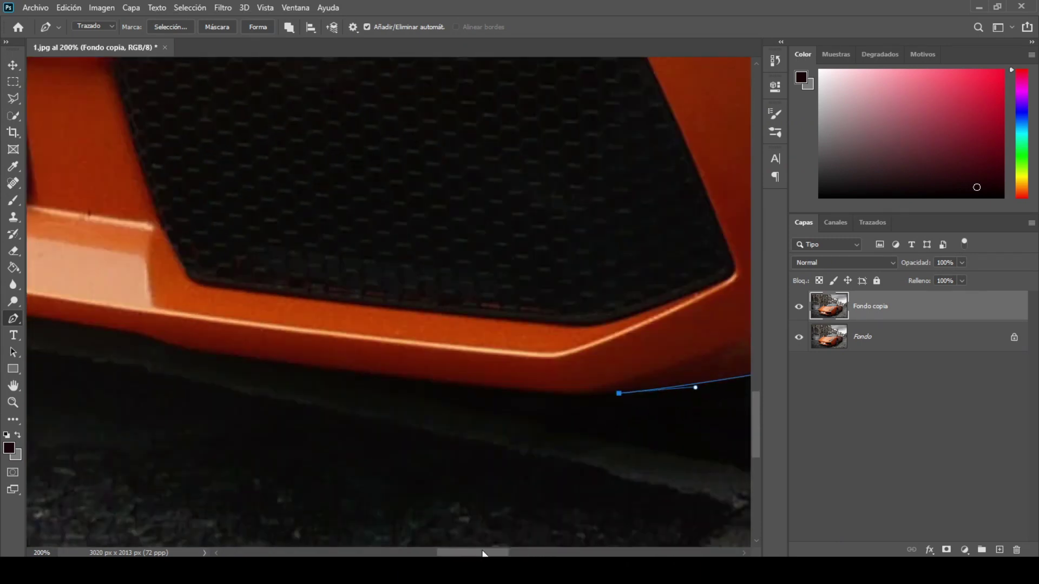
{"action": "left_click_drag", "start_coordinate": [457, 383], "coordinate": [353, 372]}
{"action": "left_click", "coordinate": [457, 383], "text": "alt"}
{"action": "scroll", "coordinate": [457, 383], "scroll_direction": "left", "scroll_amount": 5}
{"action": "left_click_drag", "start_coordinate": [437, 349], "coordinate": [325, 333]}
{"action": "left_click_drag", "start_coordinate": [404, 339], "coordinate": [390, 335]}
{"action": "left_click_drag", "start_coordinate": [323, 323], "coordinate": [309, 324]}
{"action": "left_click_drag", "start_coordinate": [474, 553], "coordinate": [444, 553]}
{"action": "left_click_drag", "start_coordinate": [333, 270], "coordinate": [296, 260]}
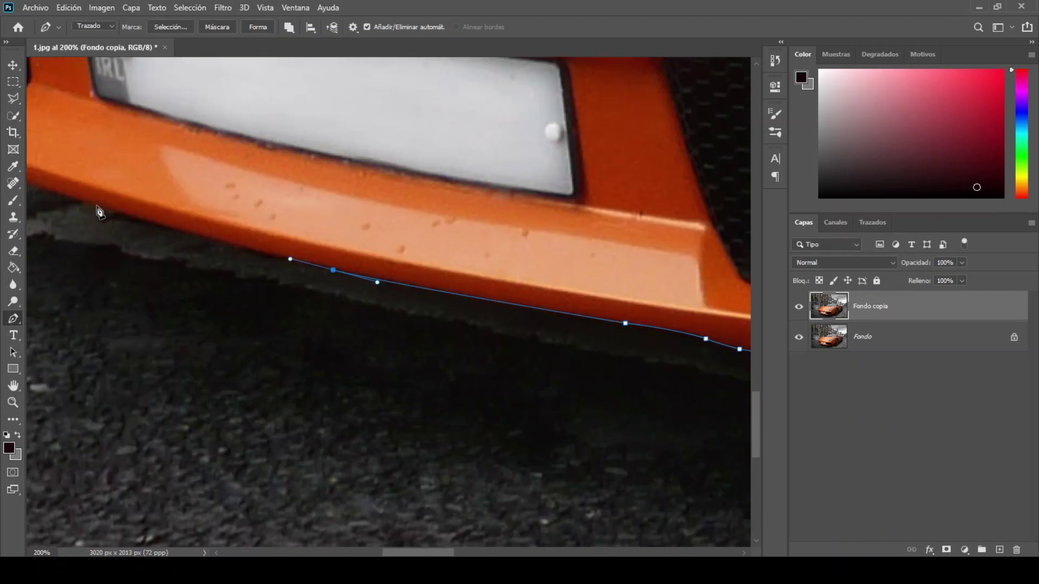
{"action": "left_click_drag", "start_coordinate": [97, 206], "coordinate": [73, 200]}
{"action": "left_click_drag", "start_coordinate": [408, 553], "coordinate": [372, 553]}
- Take the path around the bumper's left corner and up the grille's edge
{"action": "scroll", "coordinate": [222, 276], "scroll_direction": "up", "scroll_amount": 5}
{"action": "left_click_drag", "start_coordinate": [229, 281], "coordinate": [153, 232]}
{"action": "left_click", "coordinate": [228, 281], "text": "alt"}
{"action": "left_click", "coordinate": [199, 223]}
{"action": "left_click", "coordinate": [208, 158]}
{"action": "scroll", "coordinate": [202, 263], "scroll_direction": "up", "scroll_amount": 5}
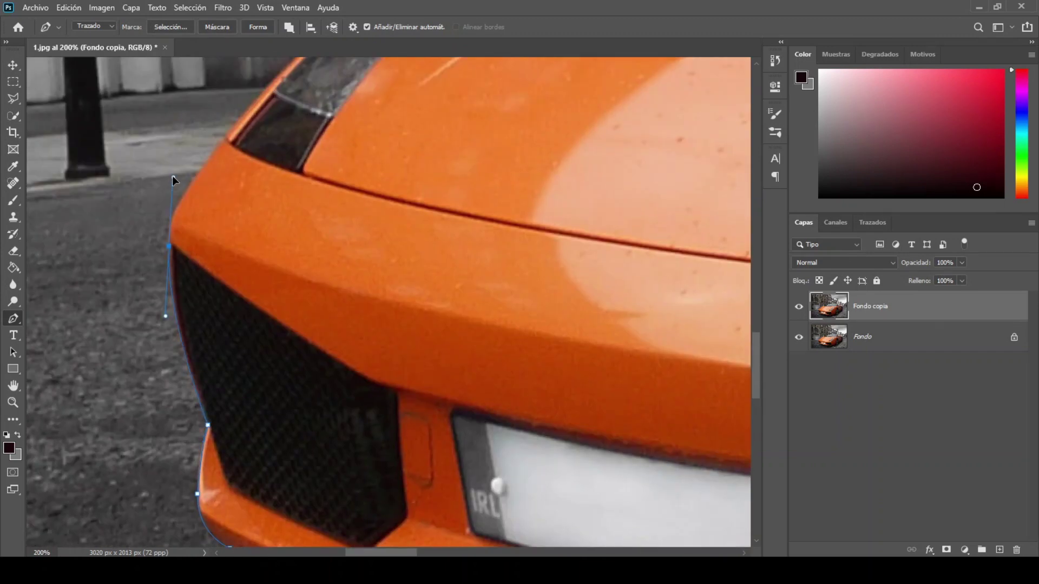
{"action": "scroll", "coordinate": [207, 173], "scroll_direction": "up", "scroll_amount": 4}
{"action": "left_click_drag", "start_coordinate": [284, 279], "coordinate": [332, 234]}
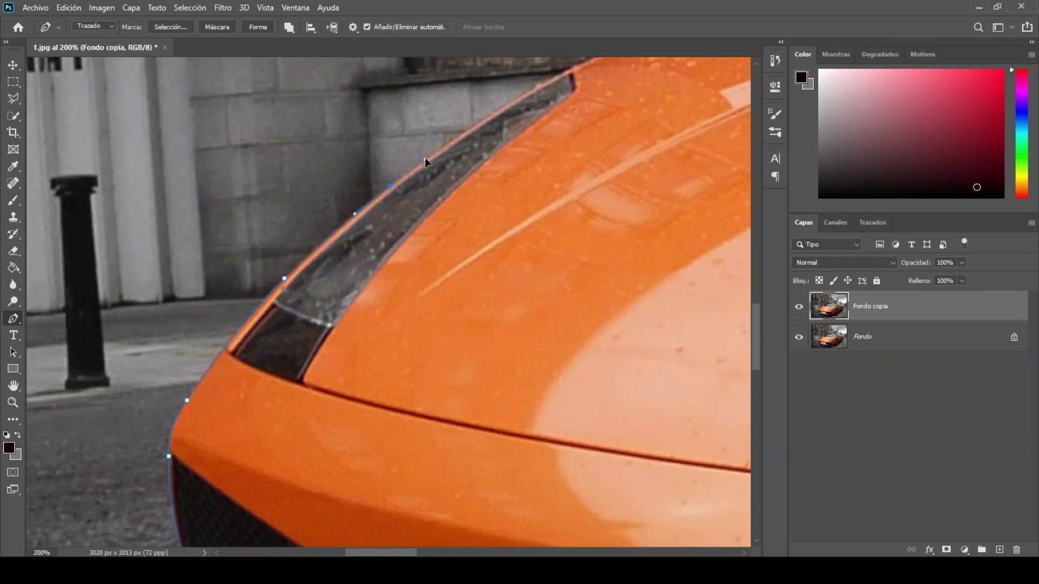
{"action": "scroll", "coordinate": [425, 162], "scroll_direction": "up", "scroll_amount": 2}
{"action": "scroll", "coordinate": [530, 134], "scroll_direction": "right", "scroll_amount": 4}
- Finish the outline along the front fender, hood and back to the roof edge
{"action": "left_click", "coordinate": [524, 131]}
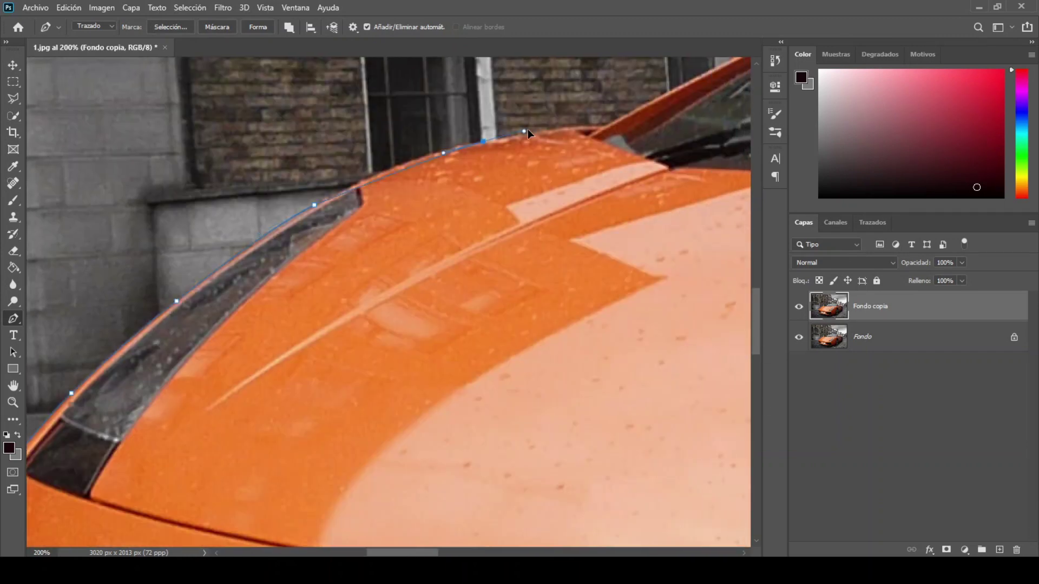
{"action": "scroll", "coordinate": [529, 134], "scroll_direction": "up", "scroll_amount": 3}
{"action": "left_click", "coordinate": [566, 284]}
{"action": "left_click", "coordinate": [605, 278]}
{"action": "scroll", "coordinate": [622, 286], "scroll_direction": "right", "scroll_amount": 5}
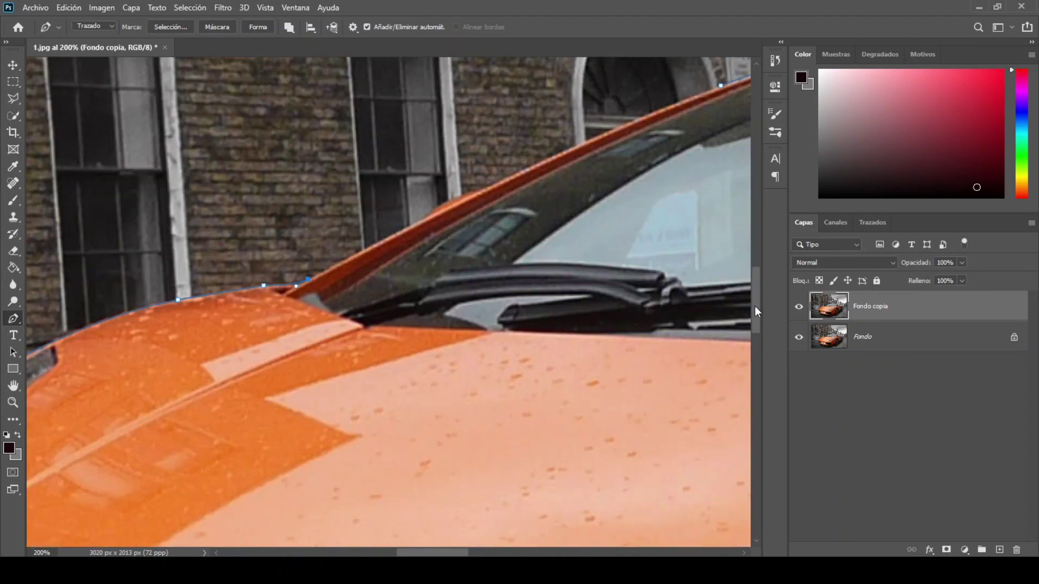
{"action": "scroll", "coordinate": [758, 312], "scroll_direction": "up", "scroll_amount": 2}
{"action": "left_click", "coordinate": [366, 329]}
{"action": "left_click", "coordinate": [410, 309]}
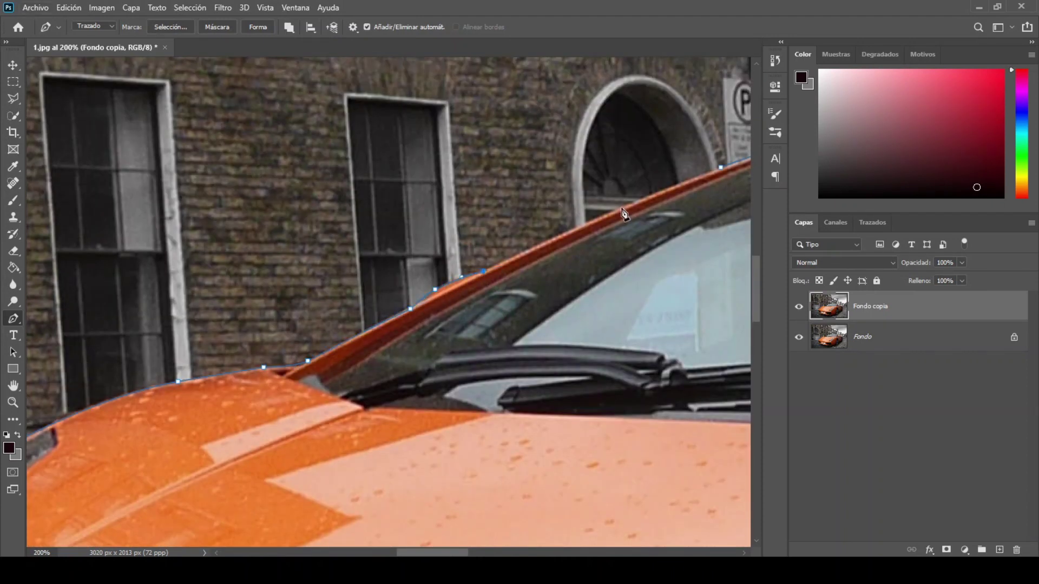
{"action": "left_click", "coordinate": [622, 210]}
{"action": "scroll", "coordinate": [622, 212], "scroll_direction": "right", "scroll_amount": 5}
- Zoom to fit and turn the car outline path into a selection
{"action": "key", "text": "ctrl+0"}
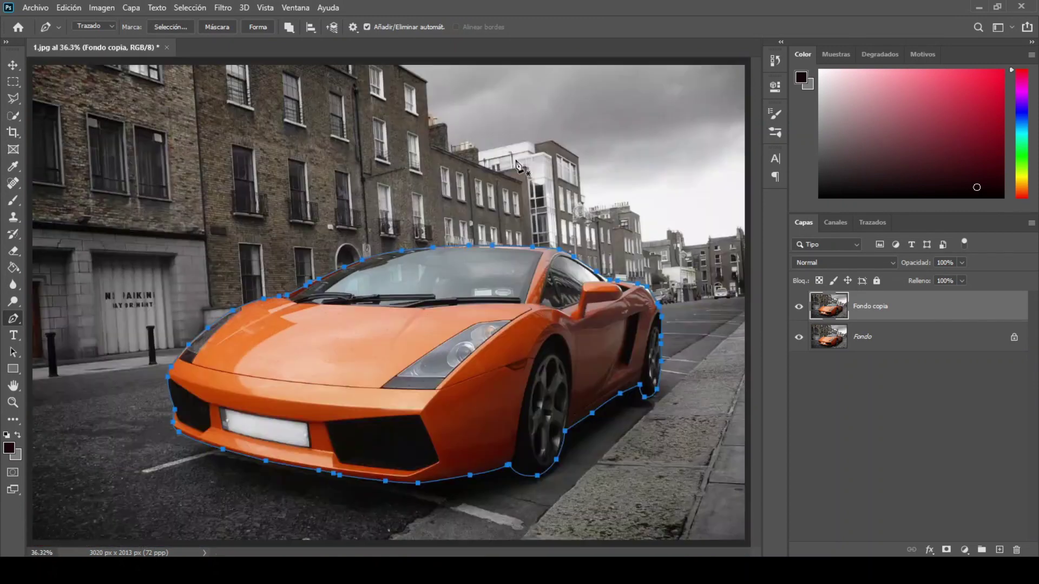
{"action": "right_click", "coordinate": [428, 313]}
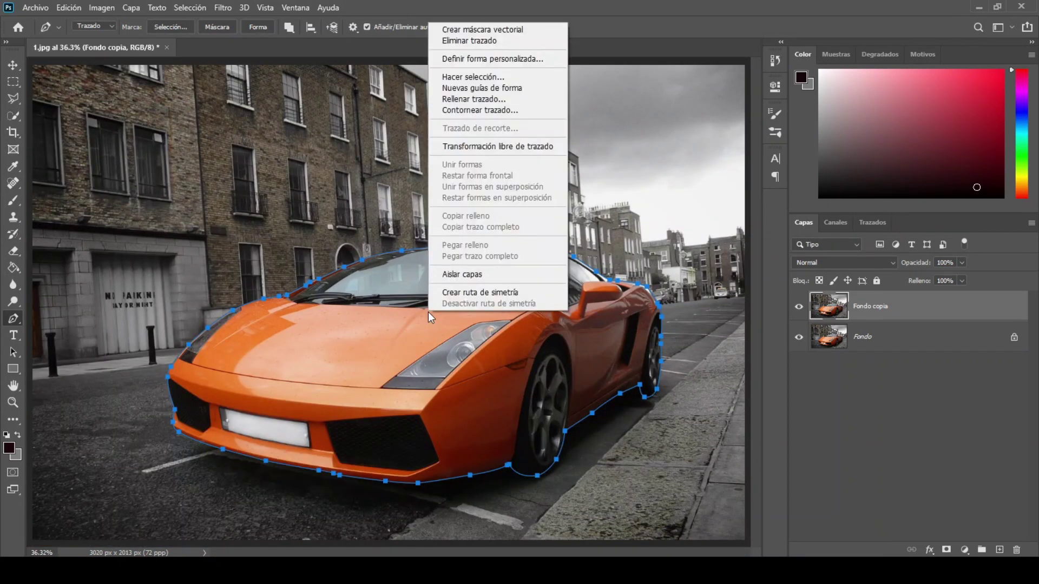
{"action": "left_click", "coordinate": [498, 77]}
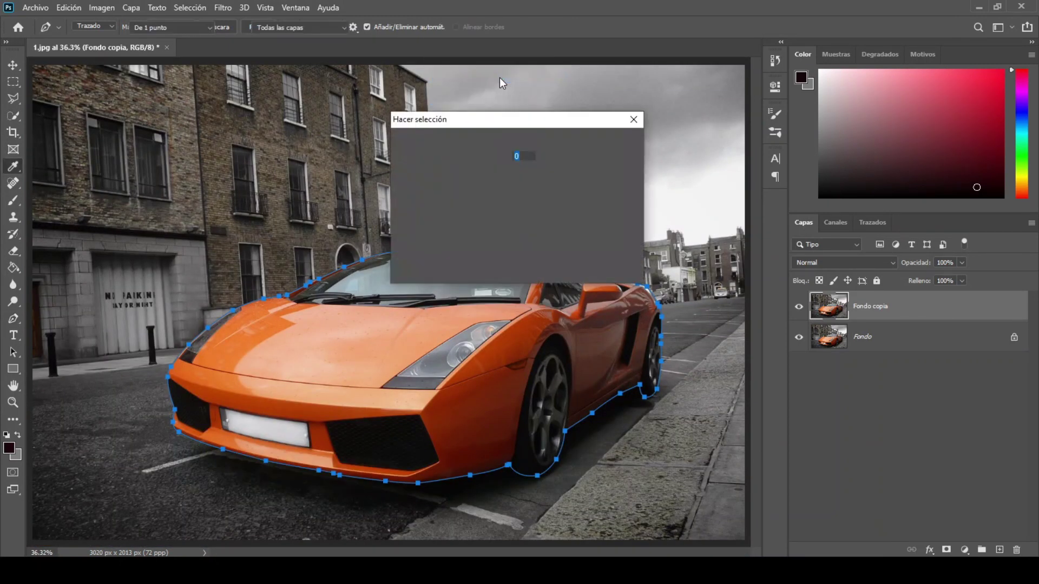
{"action": "left_click", "coordinate": [610, 146]}
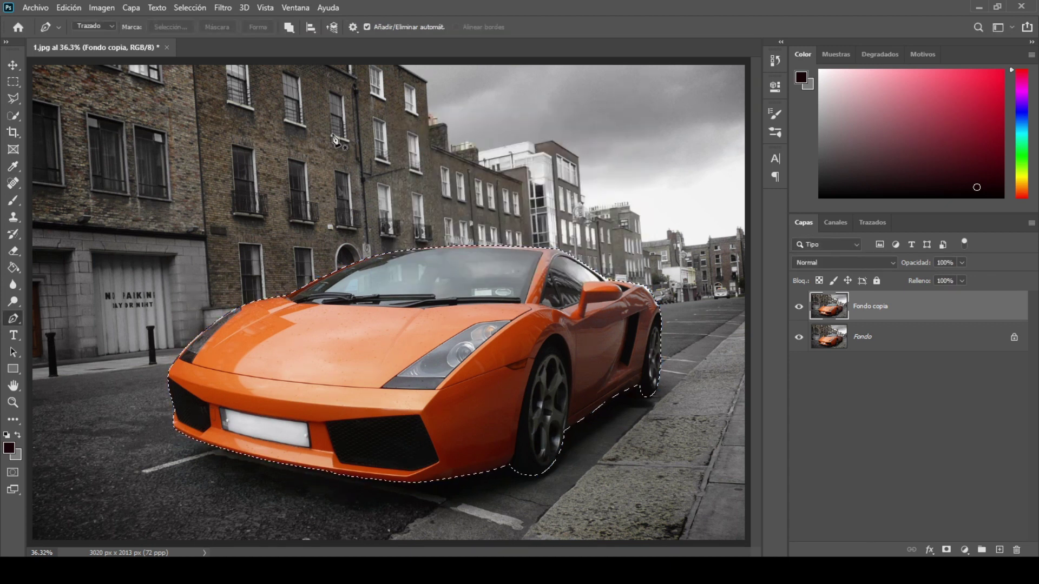
- Invert the selection, delete the background from Fondo copia, then deselect
{"action": "left_click", "coordinate": [189, 7]}
{"action": "left_click", "coordinate": [191, 58]}
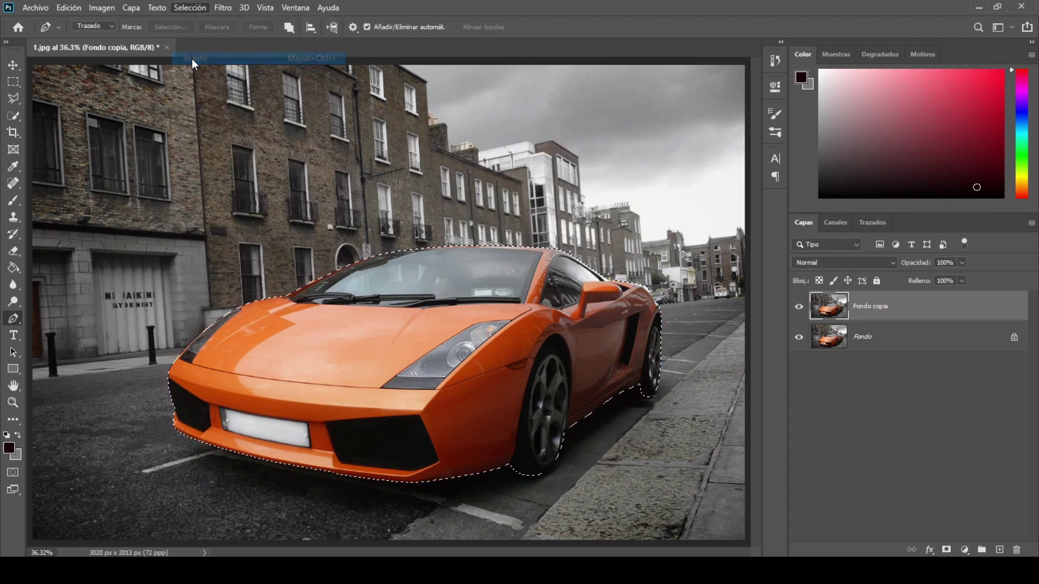
{"action": "key", "text": "Delete"}
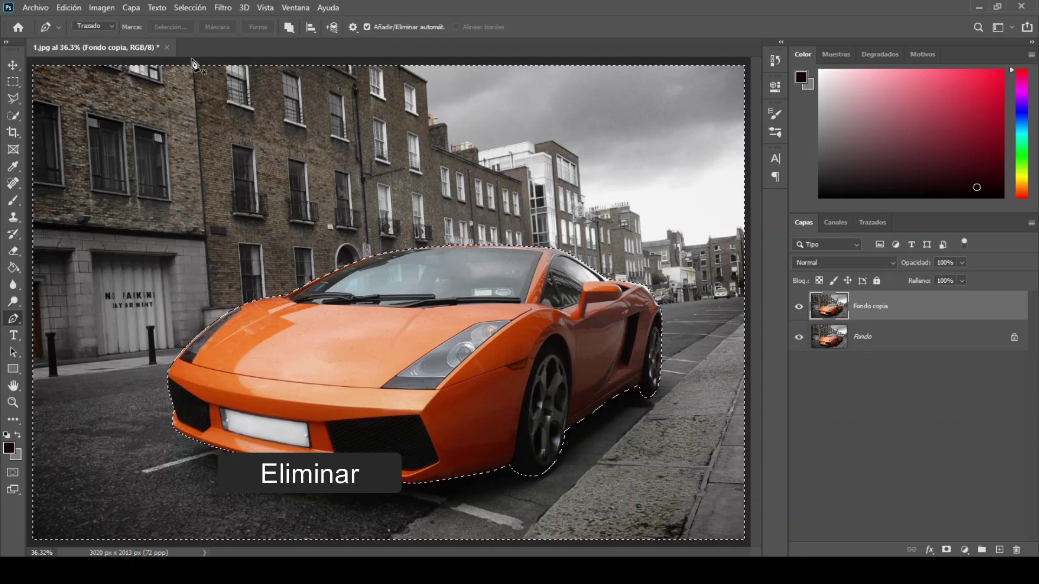
{"action": "left_click", "coordinate": [188, 8]}
{"action": "left_click", "coordinate": [195, 34]}
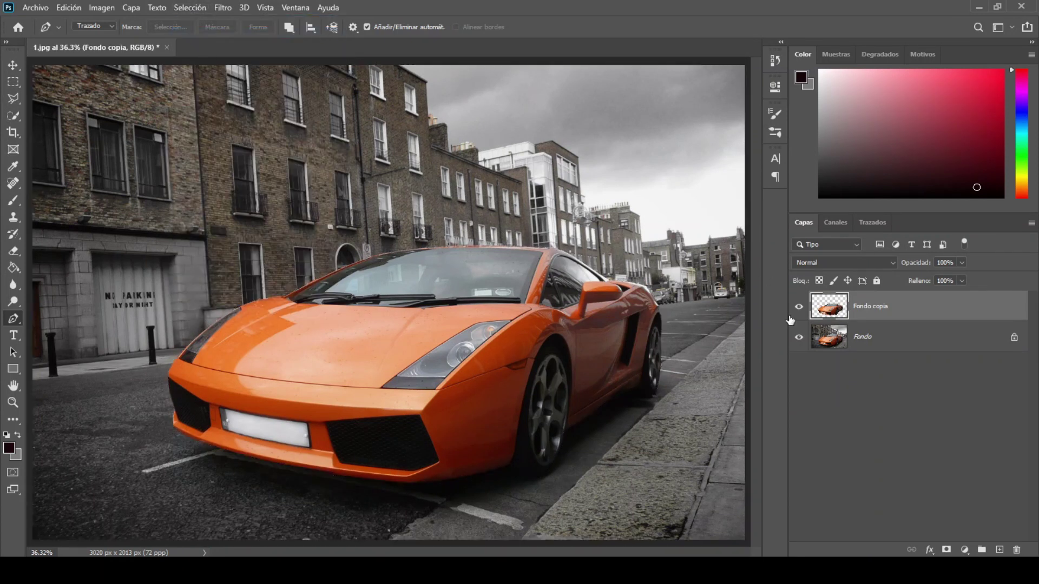
- Toggle Fondo's visibility to check the cutout, then unlock it as Capa 0
{"action": "left_click", "coordinate": [799, 338]}
{"action": "left_click", "coordinate": [799, 338]}
{"action": "left_click", "coordinate": [1015, 338]}
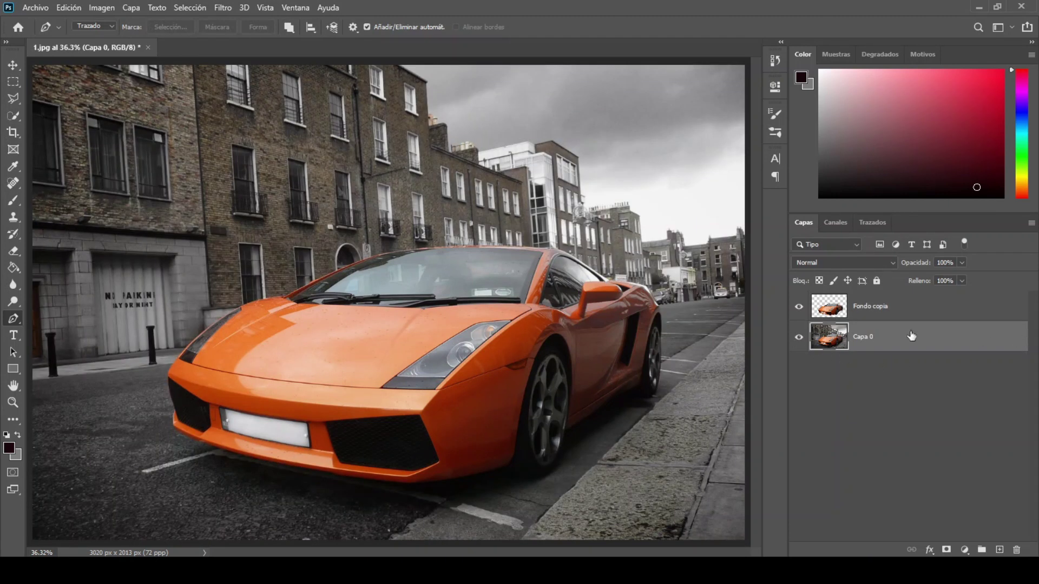
- Apply Desenfoque de movimiento to Capa 0 with angle 13° and distance 150 pixels
{"action": "left_click", "coordinate": [223, 9]}
{"action": "mouse_move", "coordinate": [244, 154]}
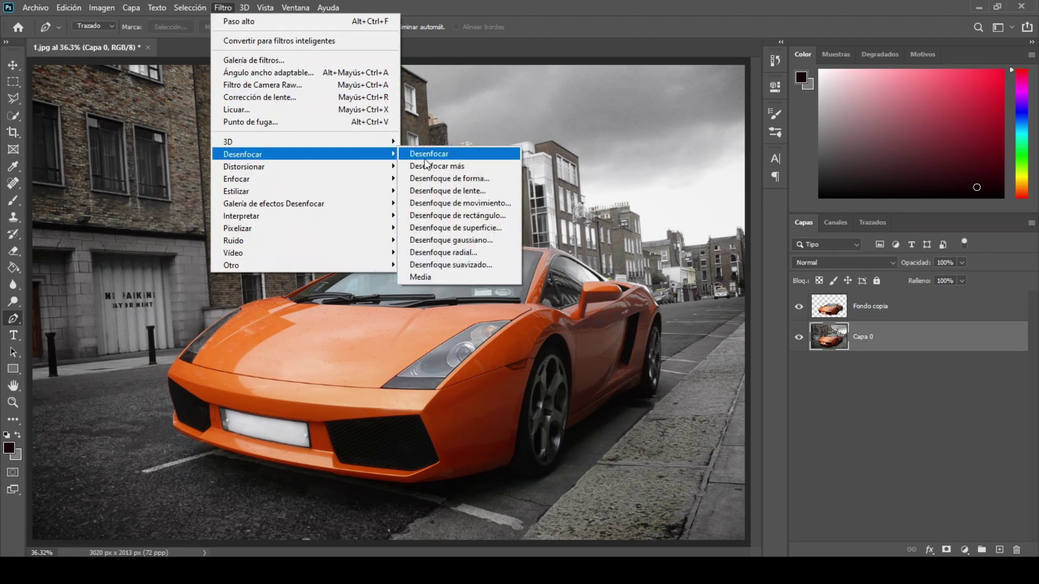
{"action": "left_click", "coordinate": [471, 203]}
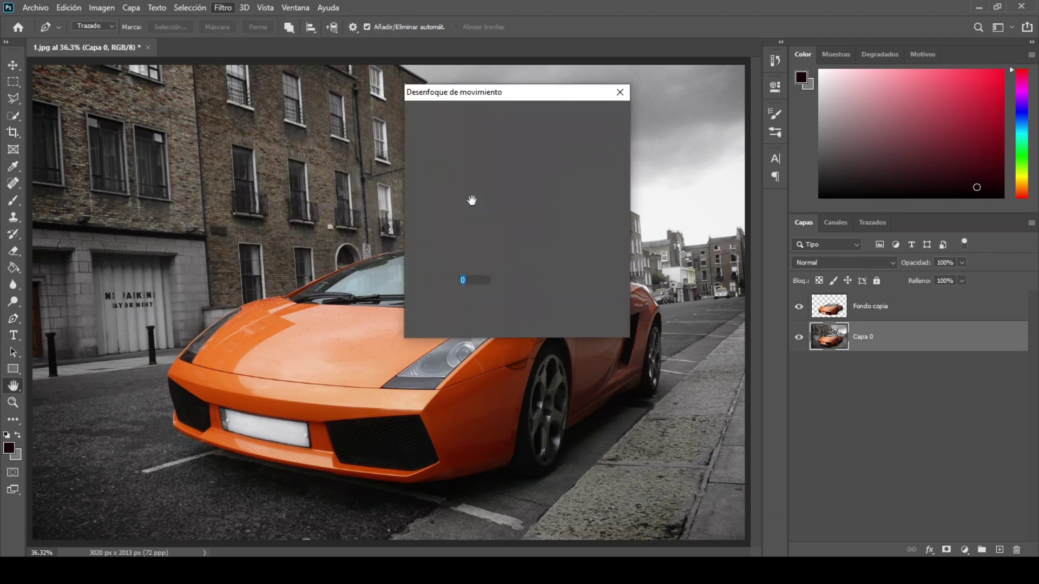
{"action": "type", "text": "13"}
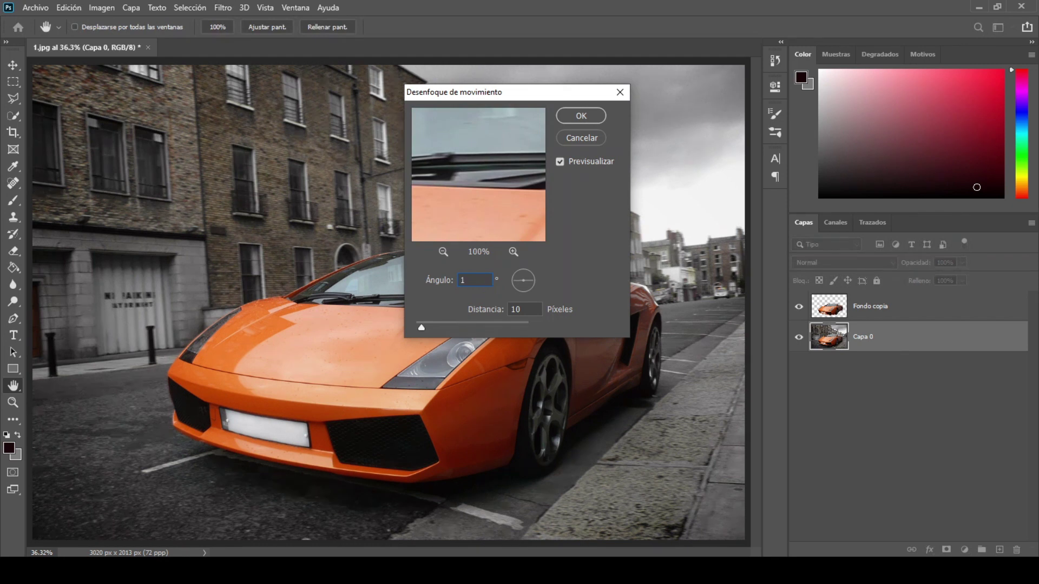
{"action": "key", "text": "Tab"}
{"action": "type", "text": "50"}
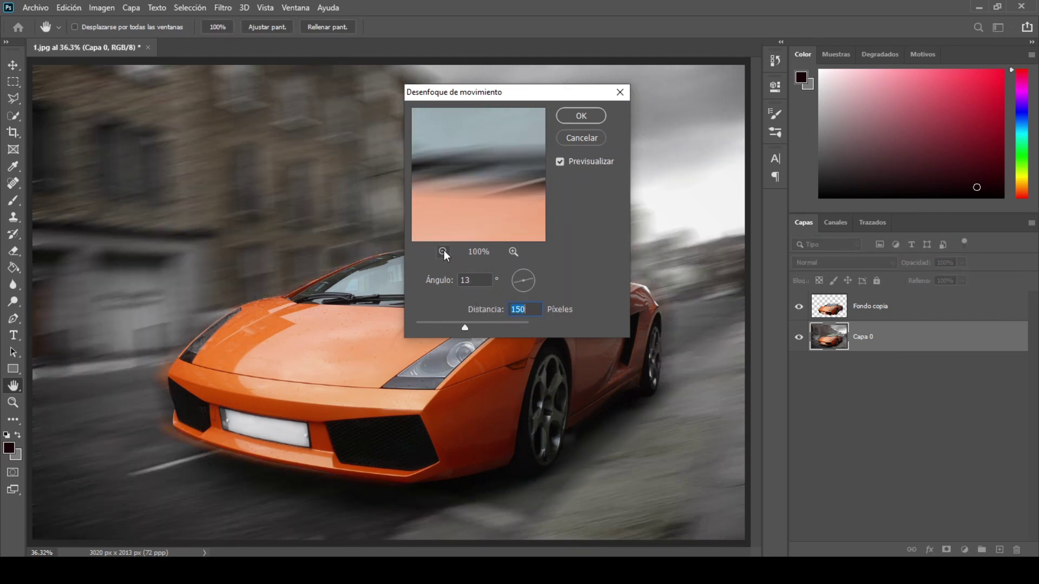
{"action": "left_click", "coordinate": [442, 252]}
{"action": "left_click", "coordinate": [443, 252]}
{"action": "left_click", "coordinate": [442, 251]}
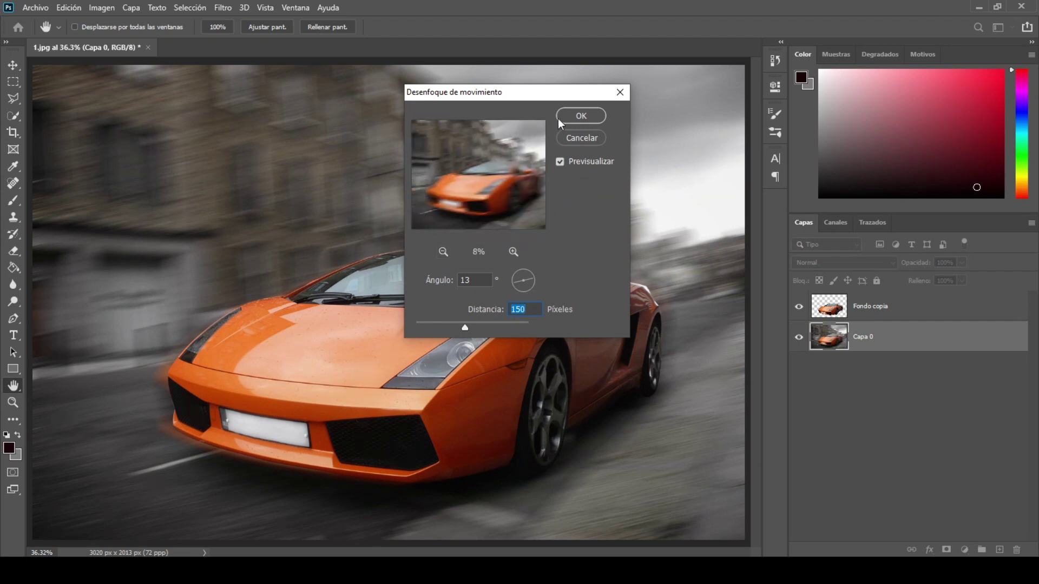
{"action": "left_click", "coordinate": [559, 123]}
- Duplicate the Fondo copia car layer as Fondo copia 2
{"action": "key", "text": "p"}
{"action": "left_click", "coordinate": [920, 308]}
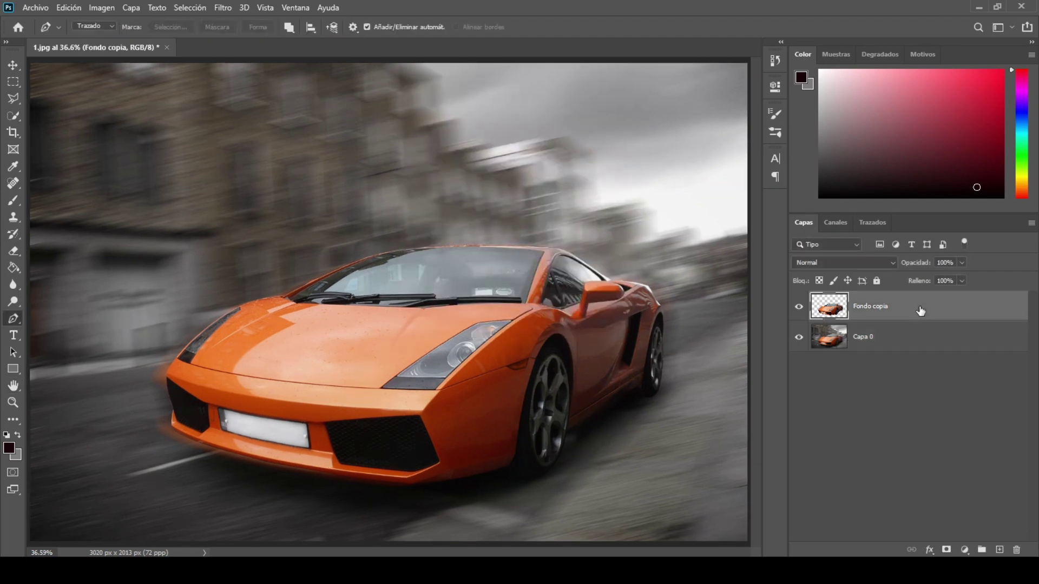
{"action": "right_click", "coordinate": [920, 308]}
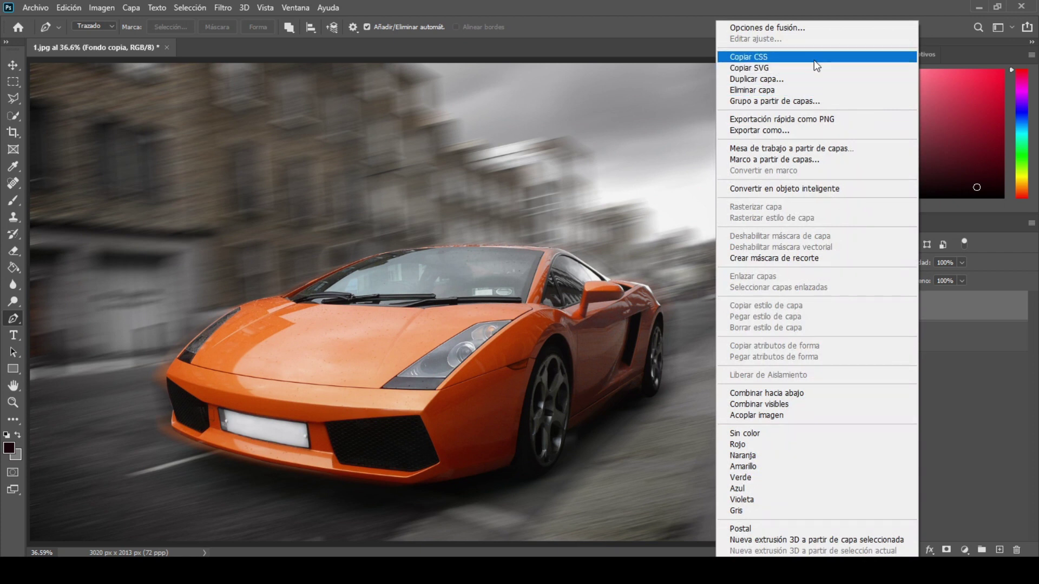
{"action": "left_click", "coordinate": [818, 82]}
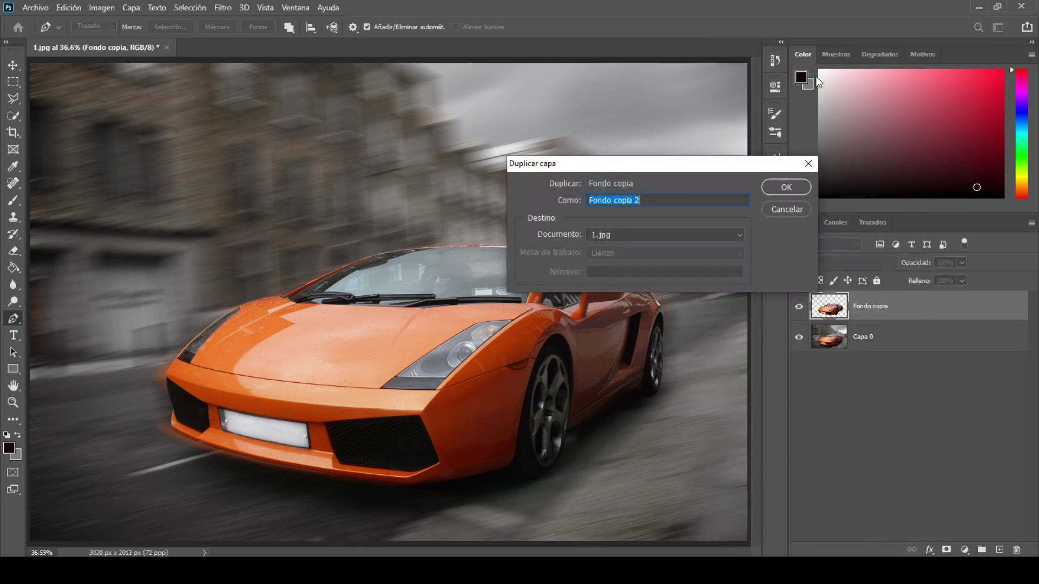
{"action": "left_click", "coordinate": [792, 189]}
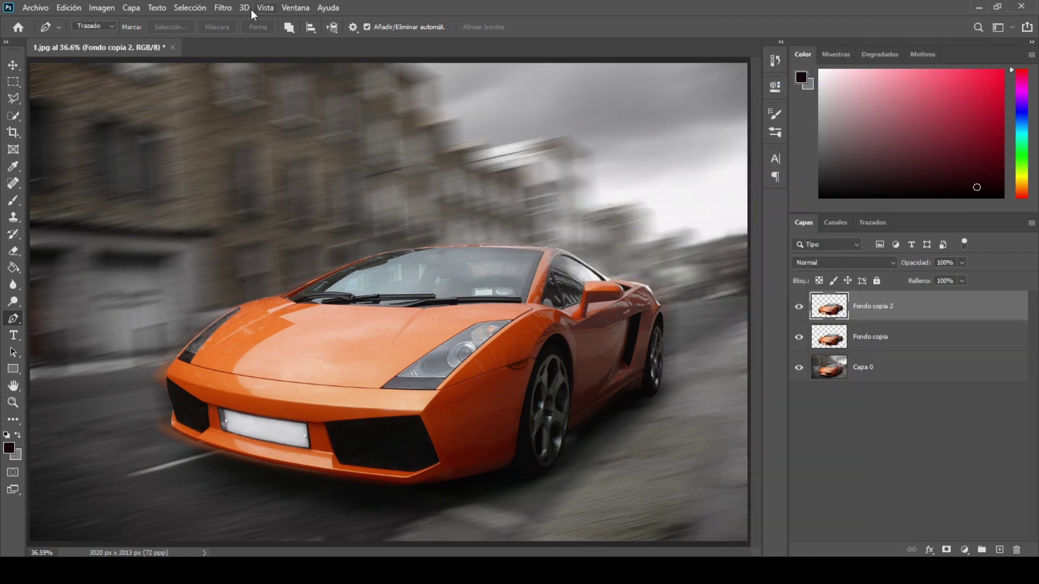
- Apply a 20-pixel Desenfoque de movimiento to Fondo copia 2
{"action": "left_click", "coordinate": [229, 6]}
{"action": "mouse_move", "coordinate": [242, 154]}
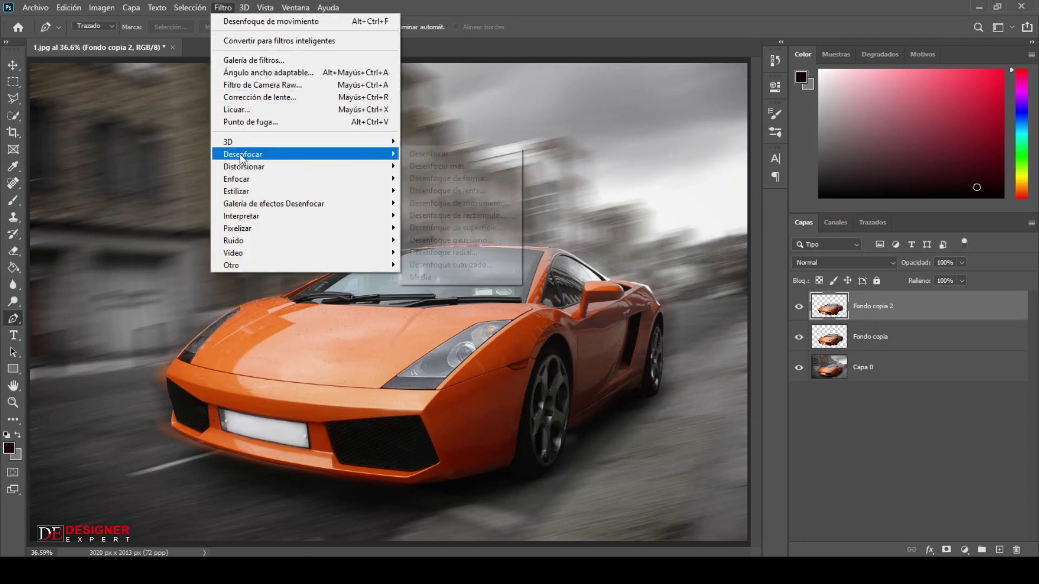
{"action": "left_click", "coordinate": [483, 202]}
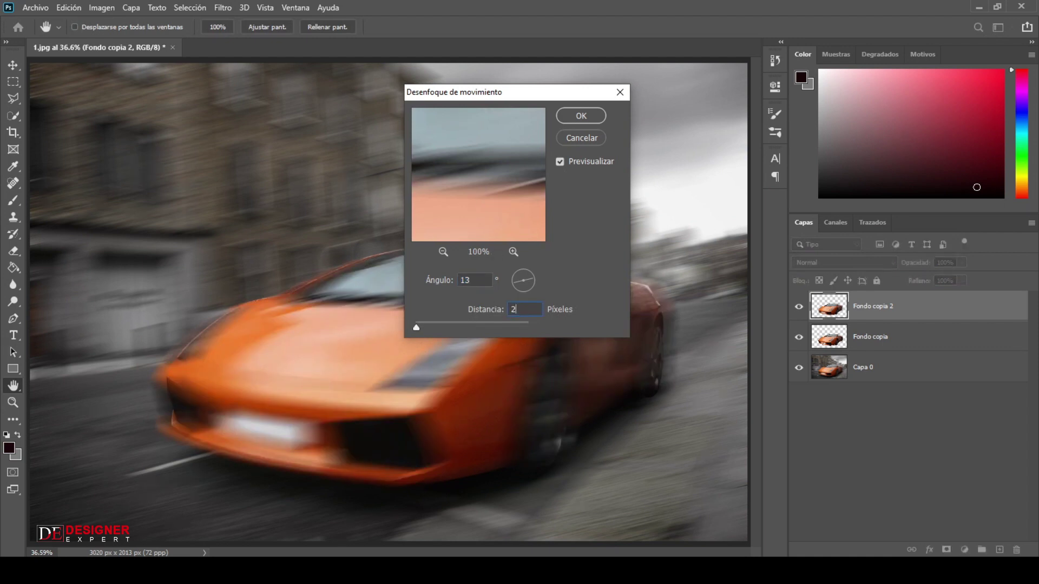
{"action": "type", "text": "0"}
{"action": "left_click", "coordinate": [581, 115]}
{"action": "key", "text": "p"}
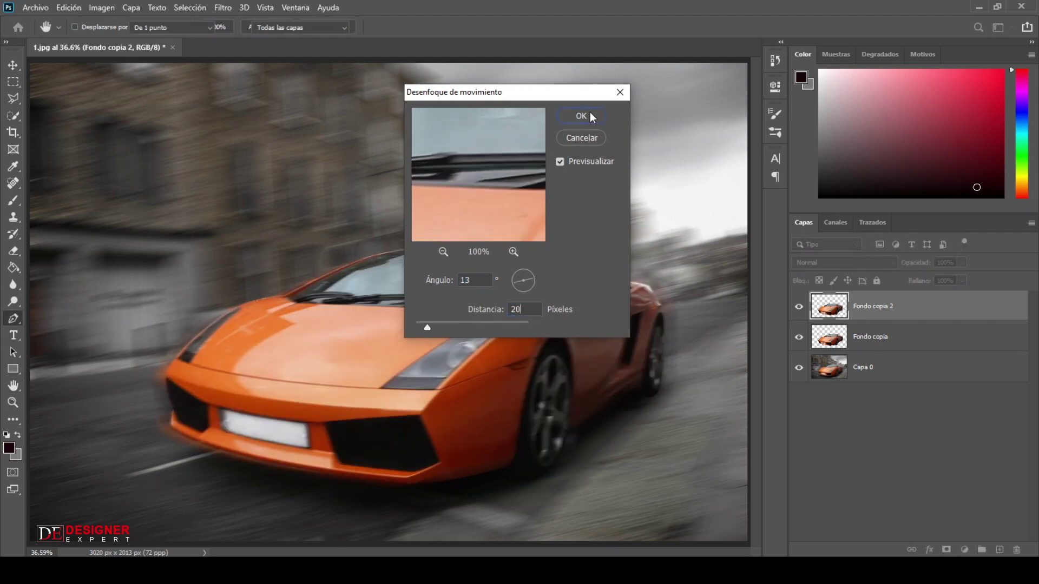
- Set up a fully soft Eraser at 0% hardness, about 267 px
{"action": "left_click", "coordinate": [14, 251]}
{"action": "left_click", "coordinate": [61, 251]}
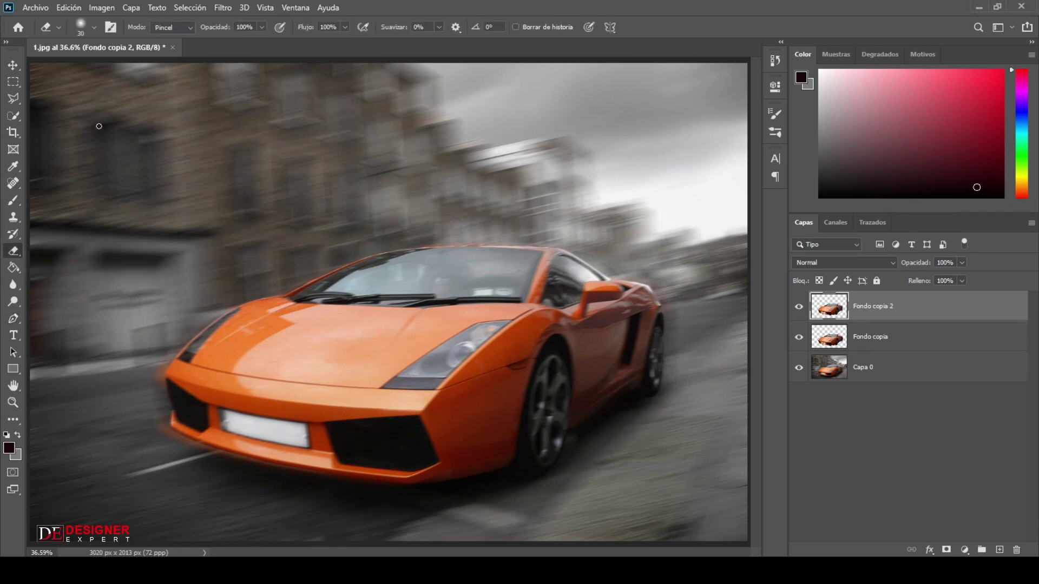
{"action": "left_click", "coordinate": [95, 27]}
{"action": "mouse_move", "coordinate": [74, 100]}
{"action": "left_mouse_down"}
{"action": "mouse_move", "coordinate": [55, 97]}
{"action": "mouse_move", "coordinate": [92, 68]}
{"action": "mouse_move", "coordinate": [129, 68]}
{"action": "left_mouse_up"}
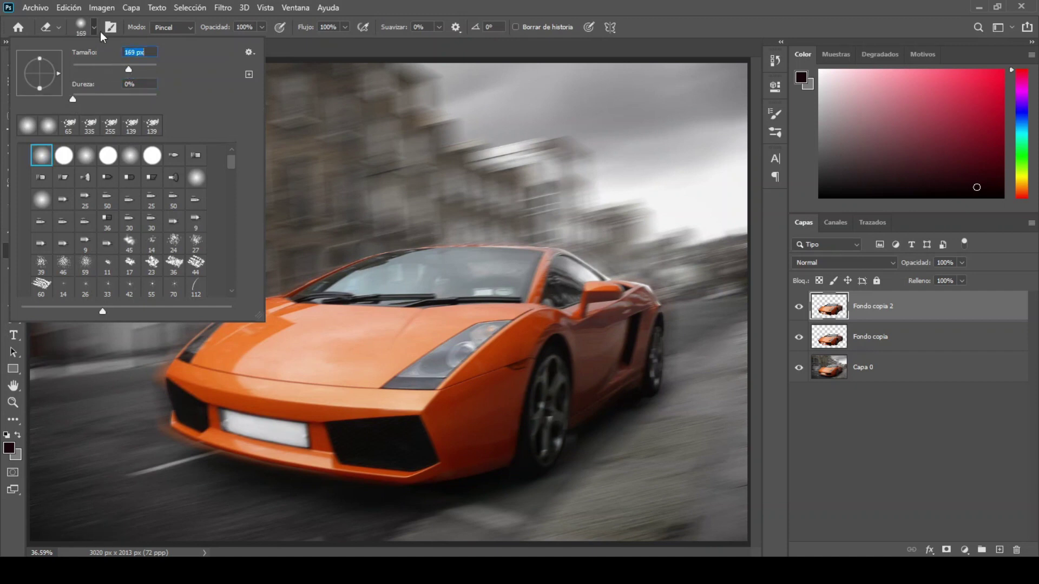
{"action": "key", "text": "Return"}
{"action": "left_click_drag", "start_coordinate": [266, 254], "coordinate": [242, 279]}
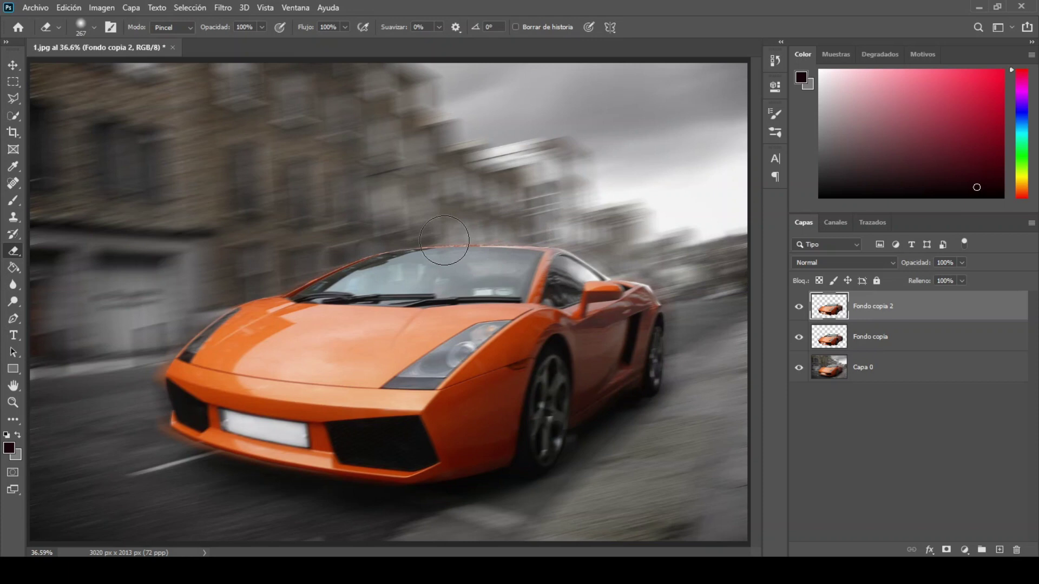
- Merge Fondo copia and Fondo copia 2 into a single layer with Ctrl+E
{"action": "left_click", "coordinate": [911, 342], "text": "ctrl"}
{"action": "key", "text": "ctrl+e"}
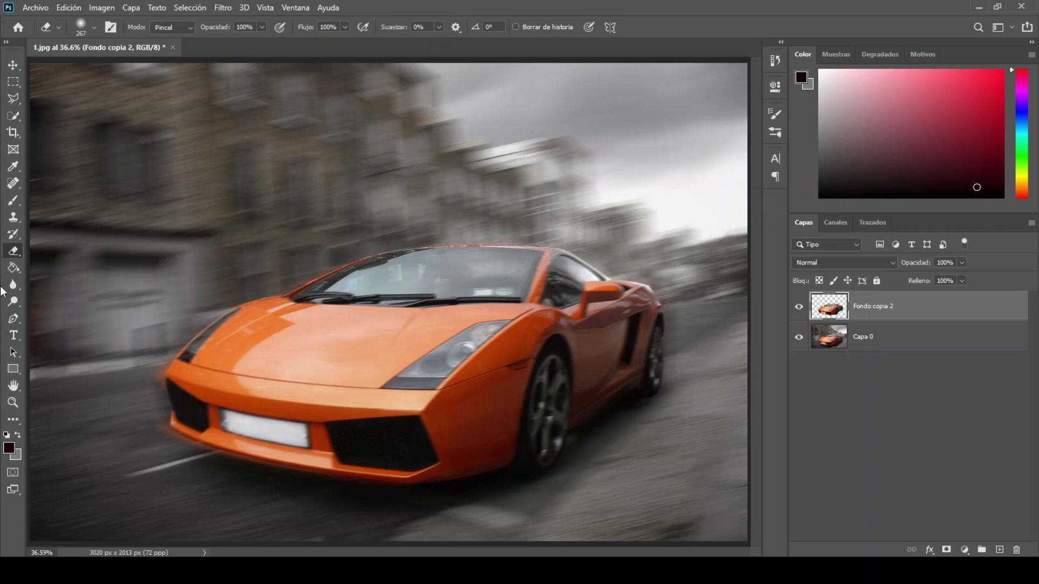
{"action": "left_click", "coordinate": [13, 318]}
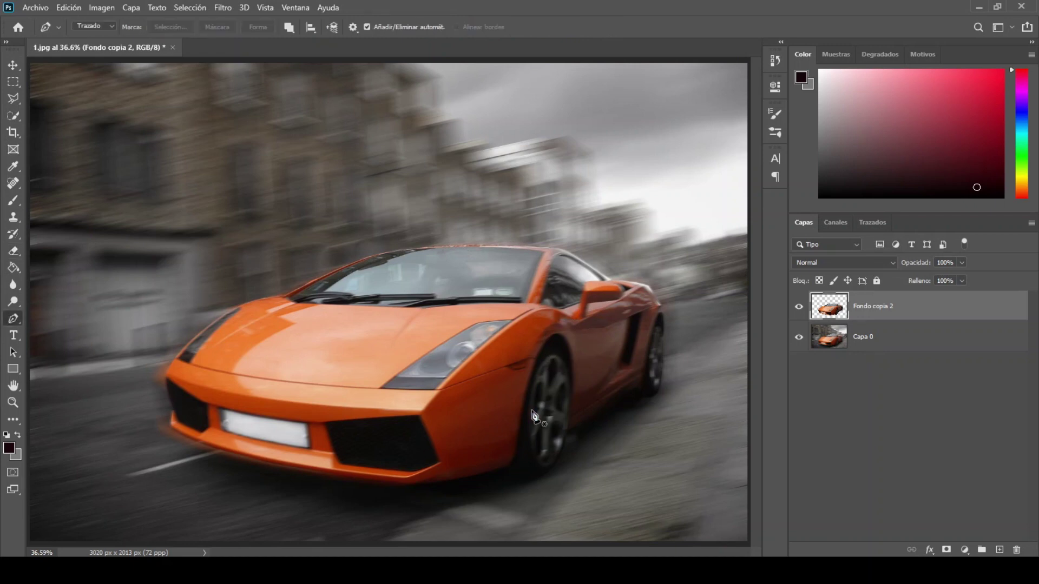
{"action": "key", "text": "ctrl+plus"}
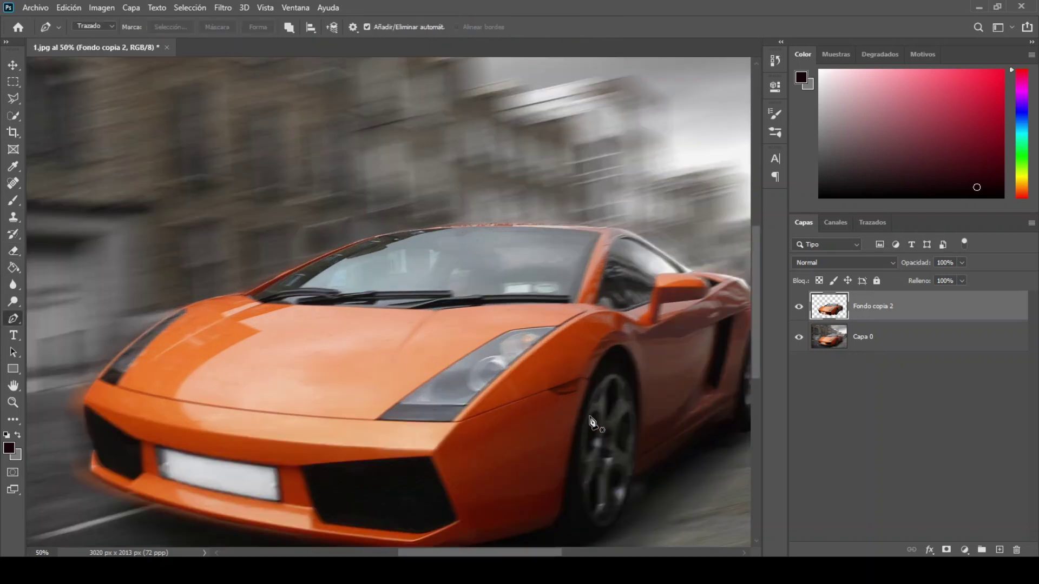
- Draw a closed path around the front wheel and make it a selection with no feathering
{"action": "mouse_move", "coordinate": [619, 375]}
{"action": "left_mouse_down"}
{"action": "mouse_move", "coordinate": [644, 387]}
{"action": "mouse_move", "coordinate": [638, 457]}
{"action": "left_mouse_up"}
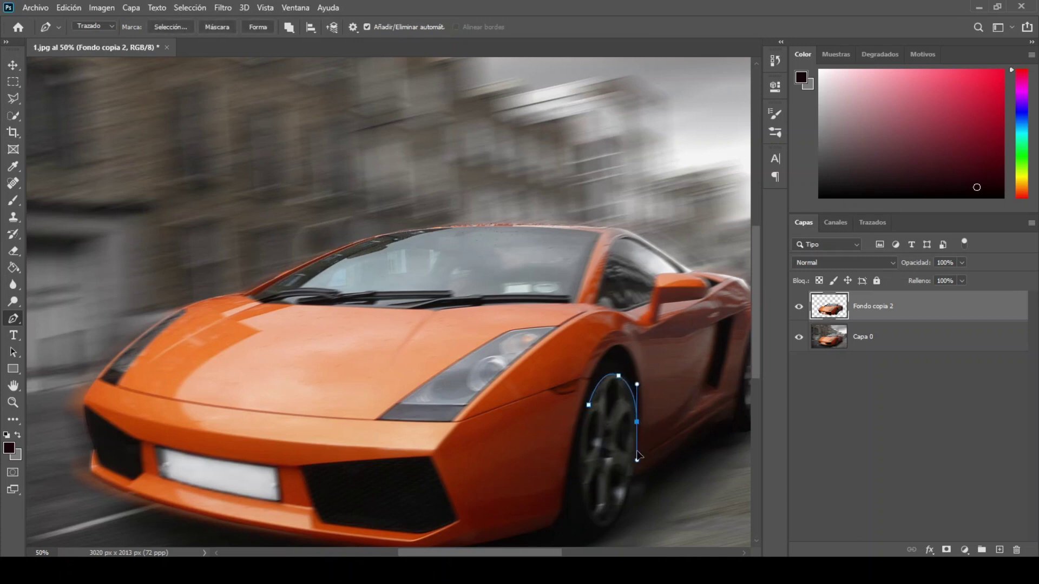
{"action": "mouse_move", "coordinate": [626, 493]}
{"action": "left_mouse_down"}
{"action": "mouse_move", "coordinate": [616, 509]}
{"action": "mouse_move", "coordinate": [577, 517]}
{"action": "left_mouse_up"}
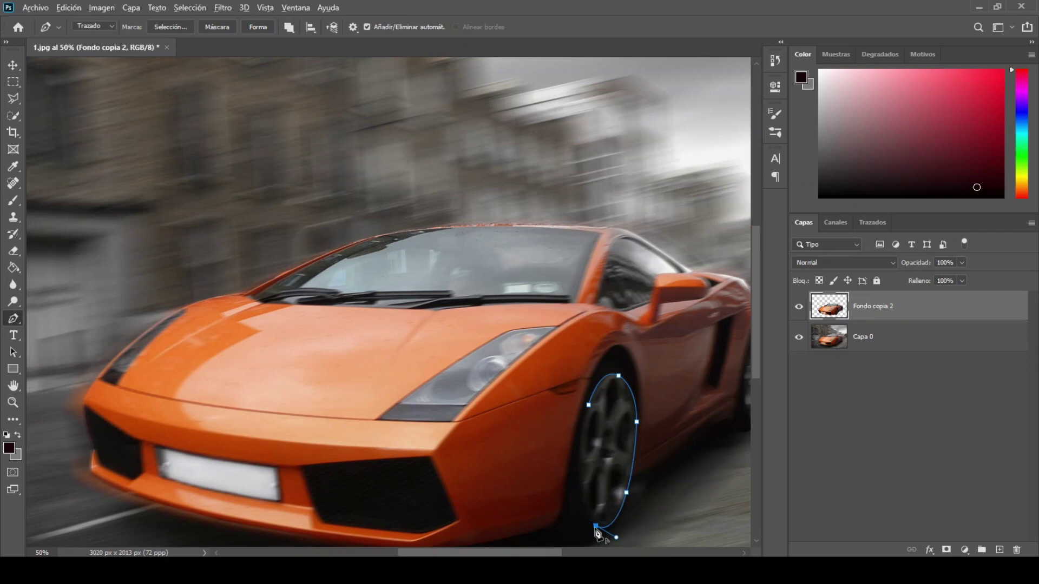
{"action": "left_click_drag", "start_coordinate": [579, 465], "coordinate": [582, 437]}
{"action": "left_click", "coordinate": [588, 405]}
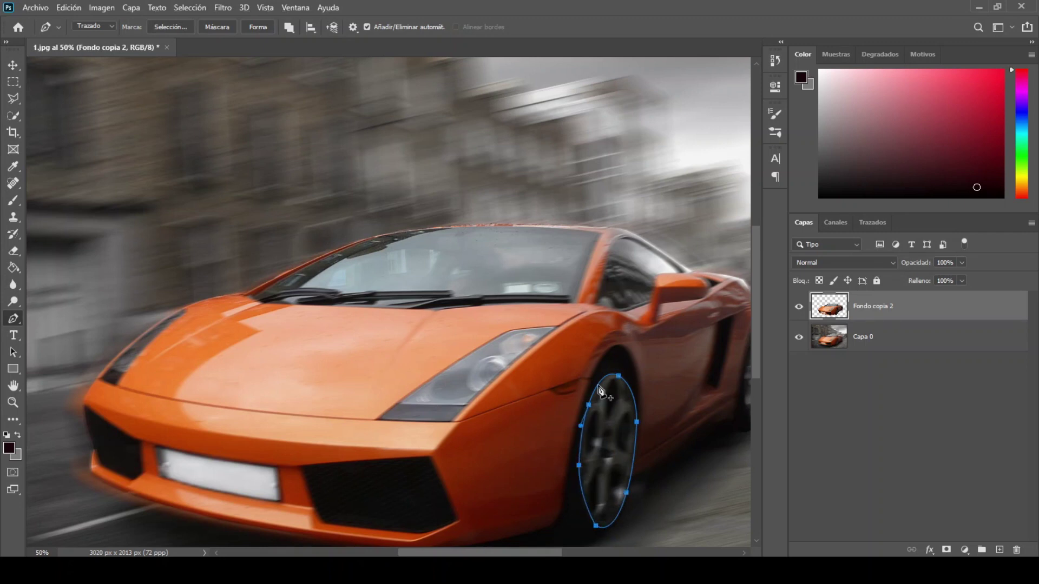
{"action": "right_click", "coordinate": [608, 411]}
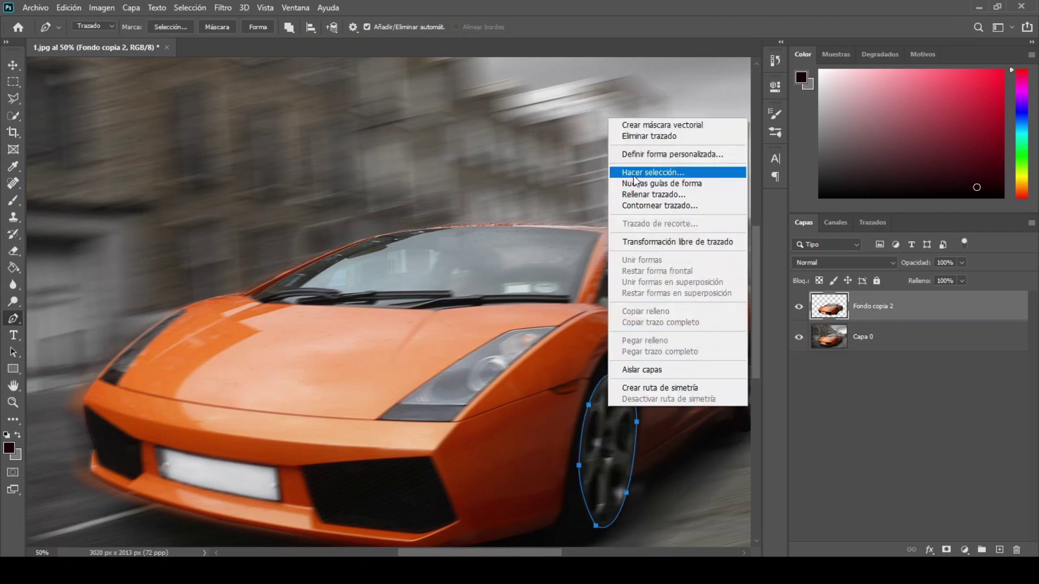
{"action": "left_click", "coordinate": [634, 174]}
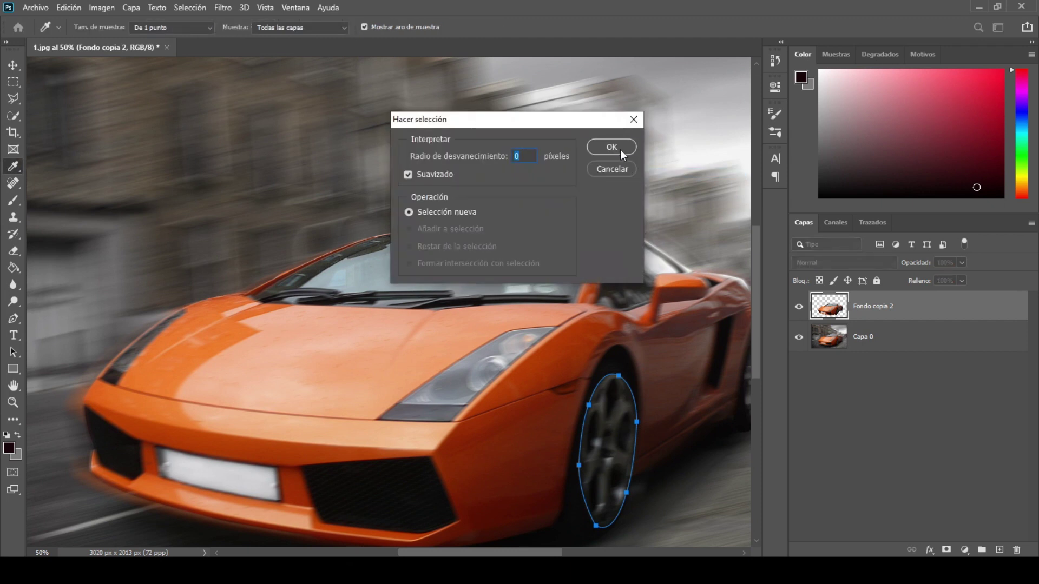
{"action": "left_click", "coordinate": [620, 149]}
- Copy the selected front wheel and paste it onto new layer Capa 1
{"action": "key", "text": "ctrl+minus"}
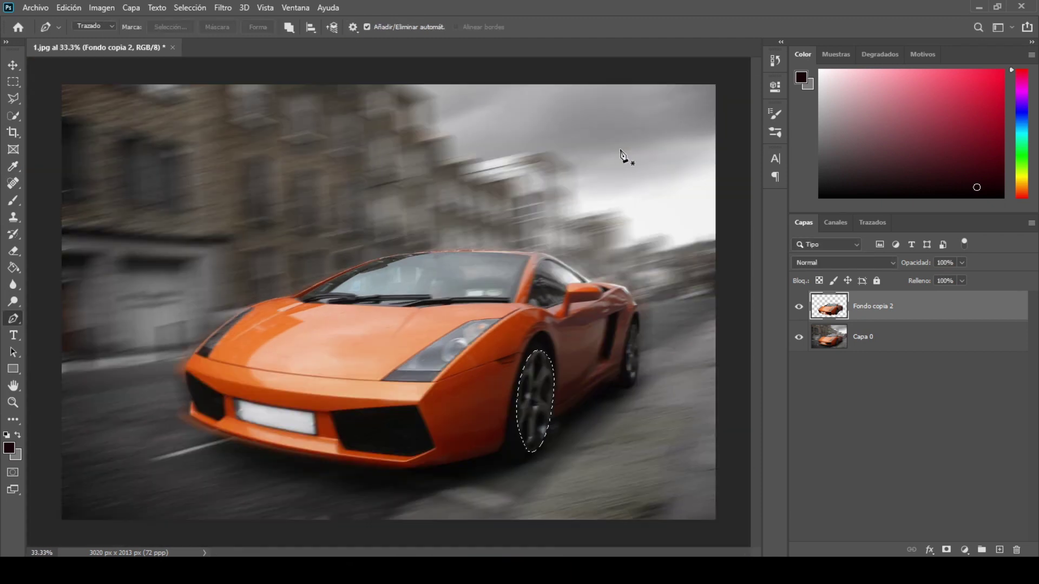
{"action": "left_click", "coordinate": [68, 7]}
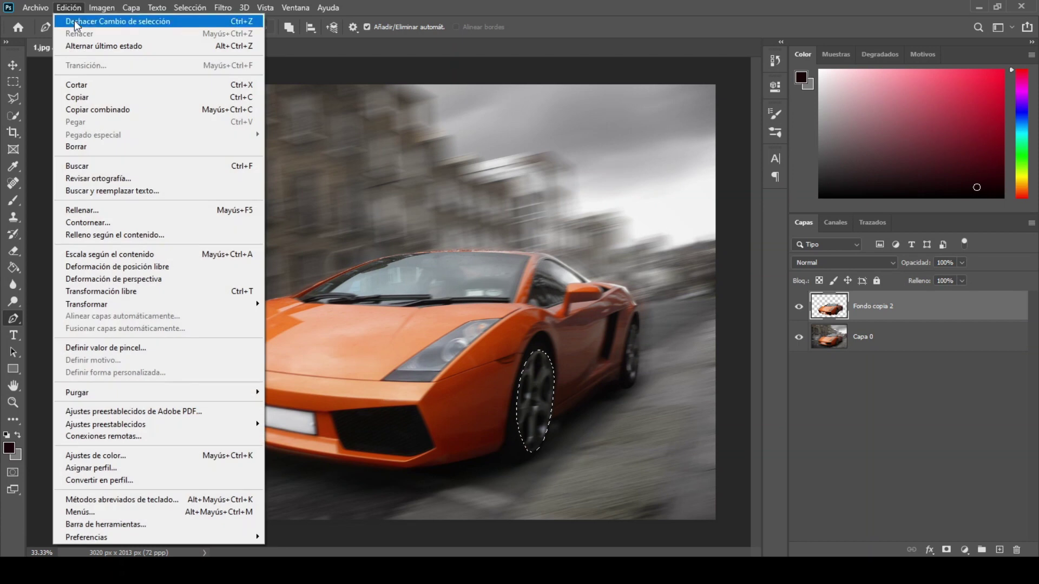
{"action": "left_click", "coordinate": [81, 86]}
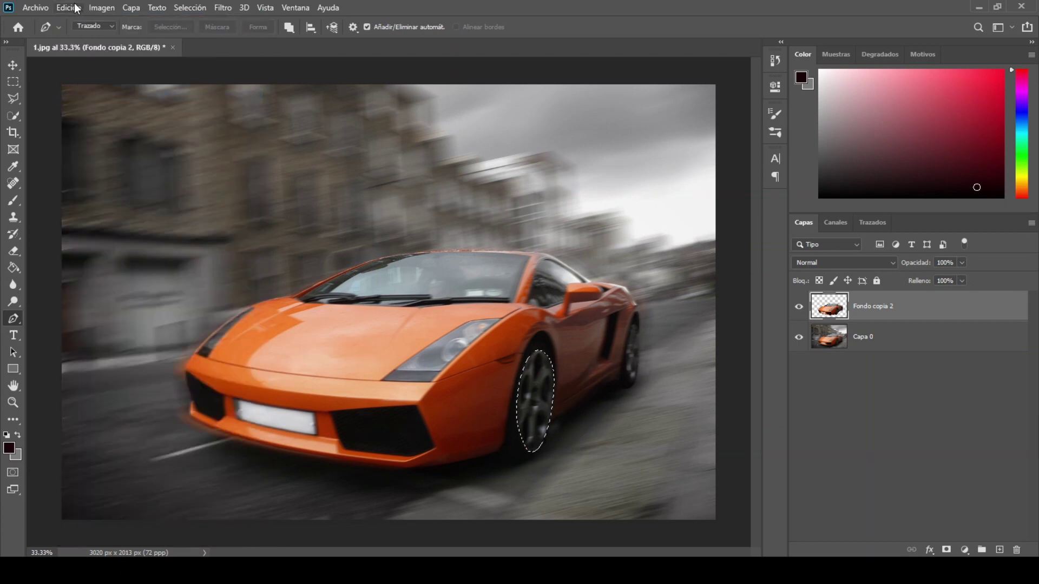
{"action": "left_click", "coordinate": [76, 8]}
{"action": "left_click", "coordinate": [78, 119]}
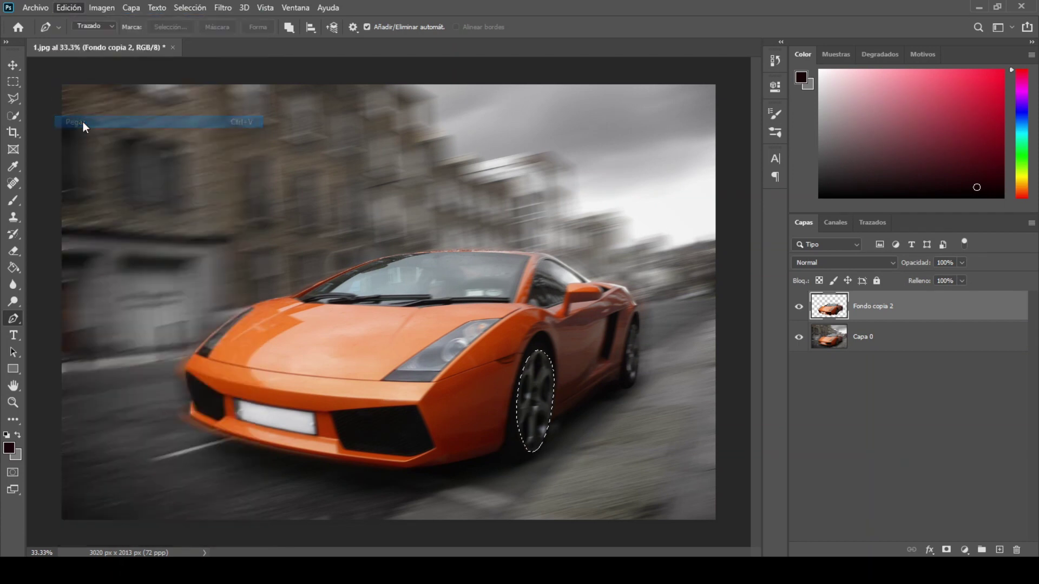
- Move the copied wheel onto the car's front bumper
{"action": "left_click", "coordinate": [12, 66]}
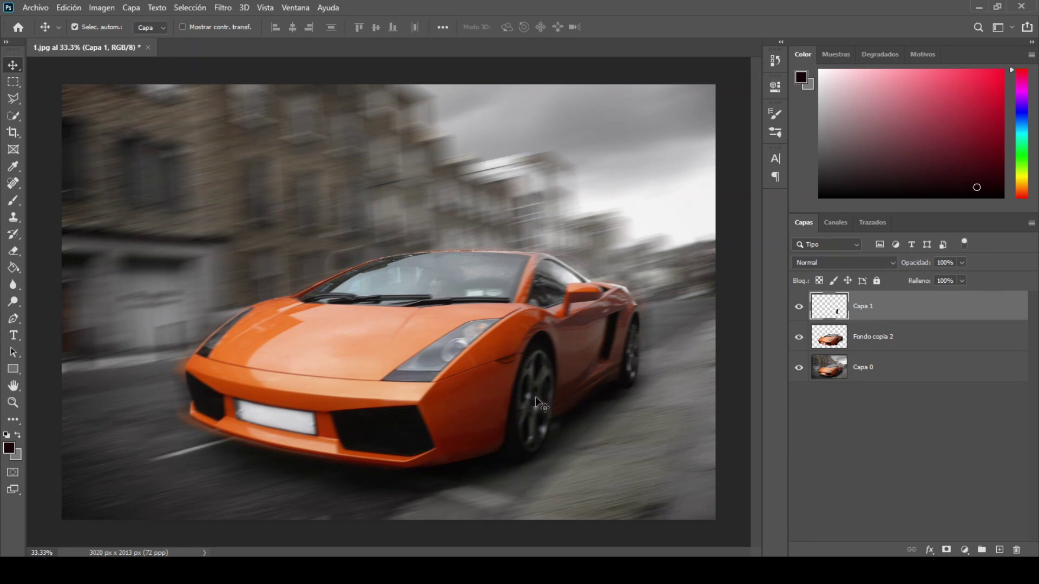
{"action": "left_click_drag", "start_coordinate": [535, 396], "coordinate": [337, 372]}
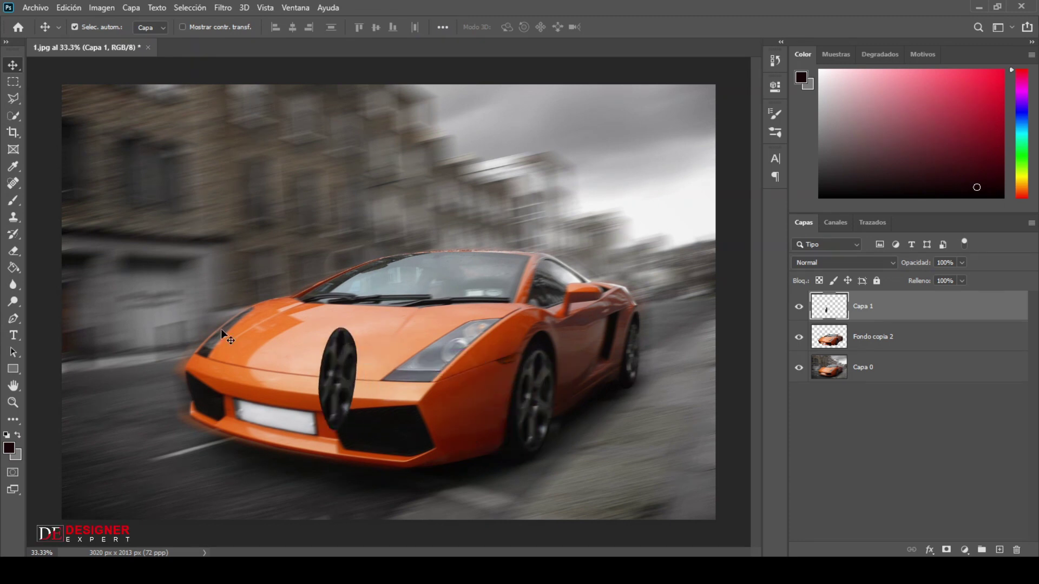
{"action": "left_click", "coordinate": [69, 7]}
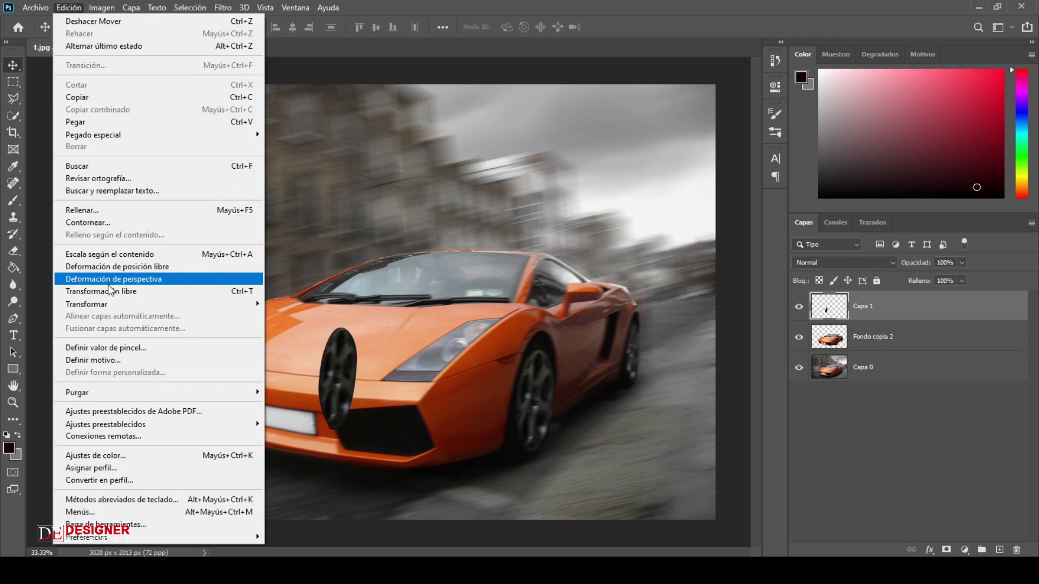
{"action": "left_click", "coordinate": [108, 291]}
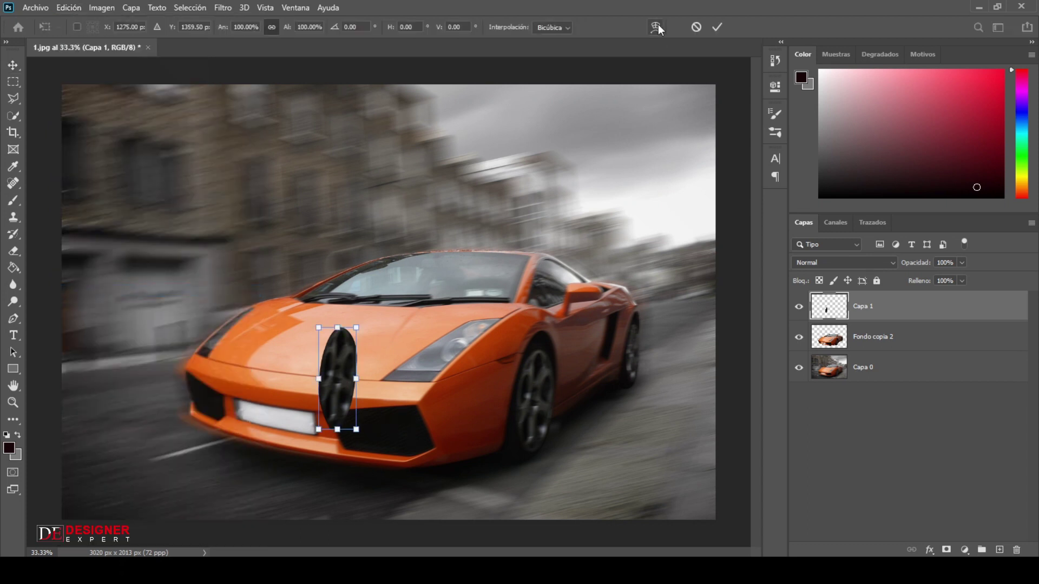
- Warp the wheel copy's edges outward into a rounder, face-on circular disc
{"action": "left_click", "coordinate": [656, 26]}
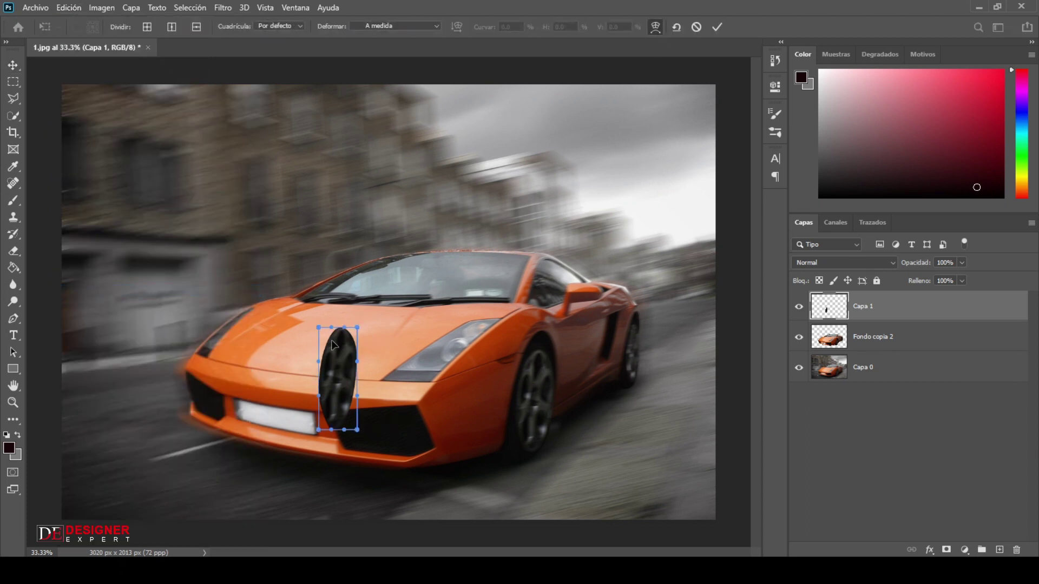
{"action": "left_click_drag", "start_coordinate": [318, 327], "coordinate": [290, 327]}
{"action": "left_click_drag", "start_coordinate": [322, 404], "coordinate": [276, 391]}
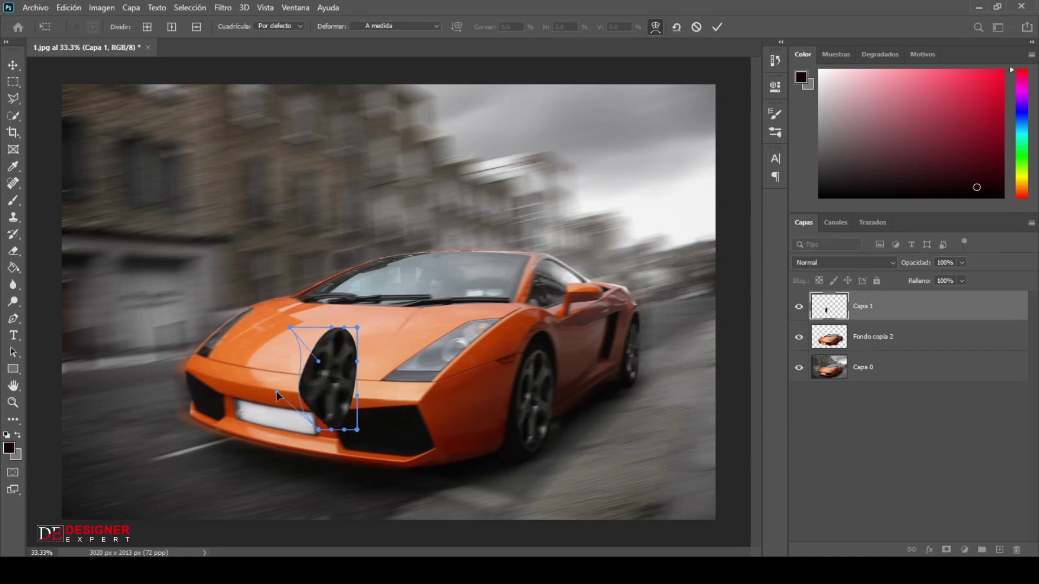
{"action": "left_click_drag", "start_coordinate": [357, 362], "coordinate": [399, 362]}
{"action": "mouse_move", "coordinate": [357, 395]}
{"action": "left_mouse_down"}
{"action": "mouse_move", "coordinate": [377, 413]}
{"action": "mouse_move", "coordinate": [368, 431]}
{"action": "mouse_move", "coordinate": [300, 426]}
{"action": "left_mouse_up"}
{"action": "left_click_drag", "start_coordinate": [318, 361], "coordinate": [300, 339]}
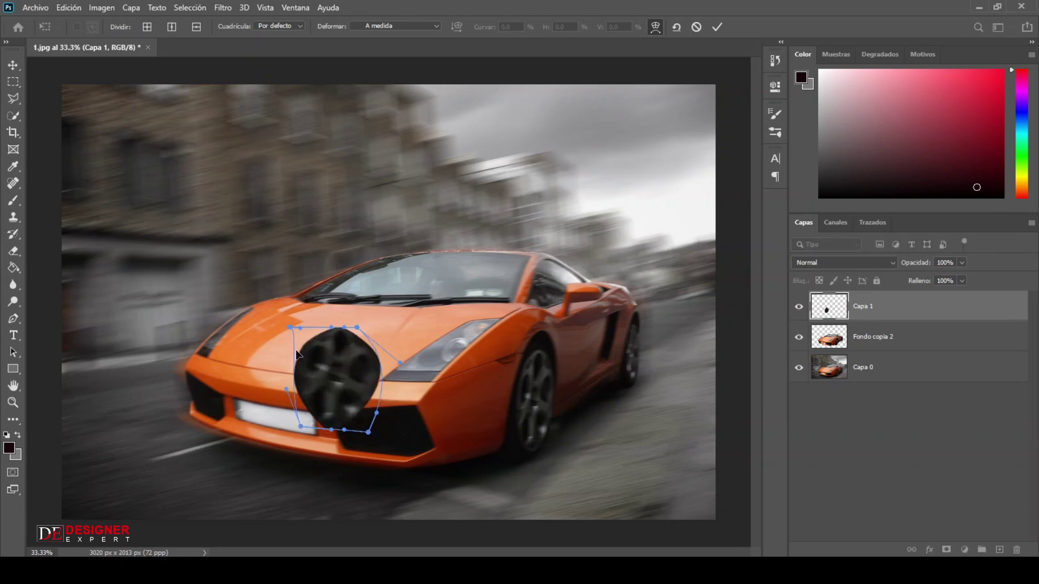
{"action": "left_click_drag", "start_coordinate": [290, 395], "coordinate": [275, 391]}
{"action": "left_click_drag", "start_coordinate": [369, 432], "coordinate": [371, 432]}
{"action": "left_click_drag", "start_coordinate": [341, 342], "coordinate": [338, 345]}
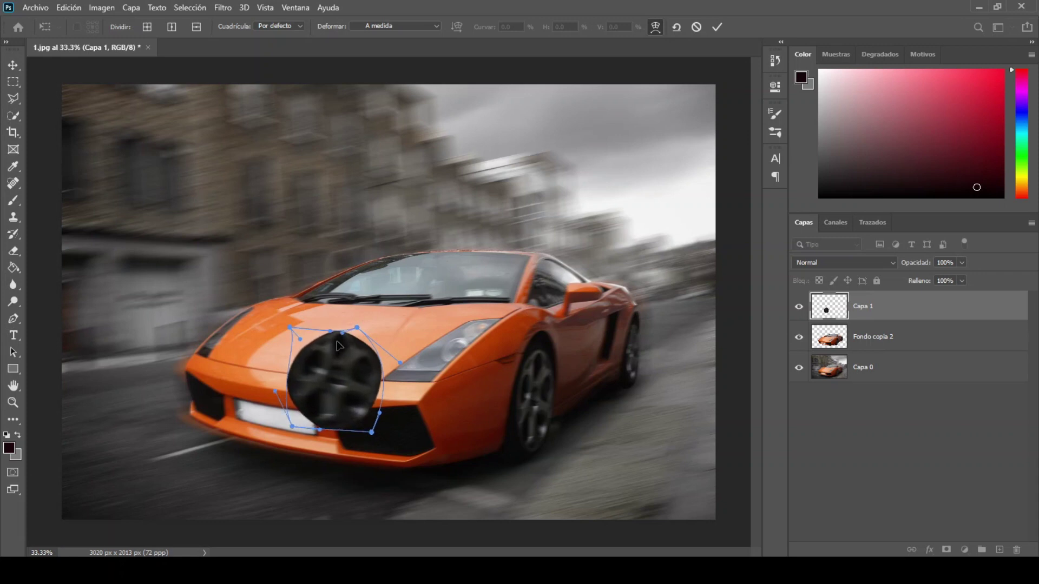
- Commit the warp, load the wheel's outline as a selection, and apply a Giro radial blur of 50
{"action": "left_click", "coordinate": [716, 27]}
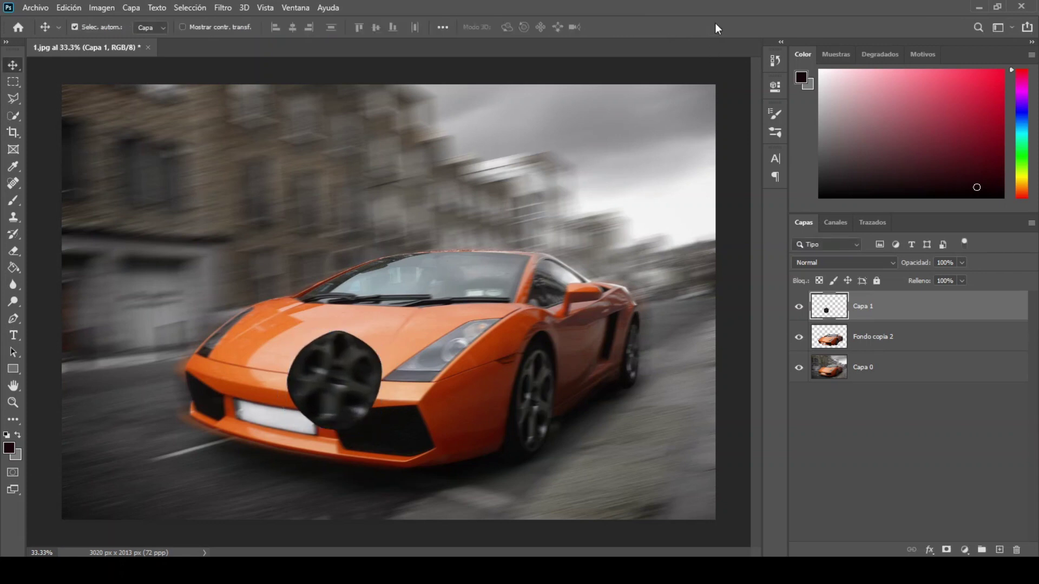
{"action": "left_click", "coordinate": [832, 310], "text": "ctrl"}
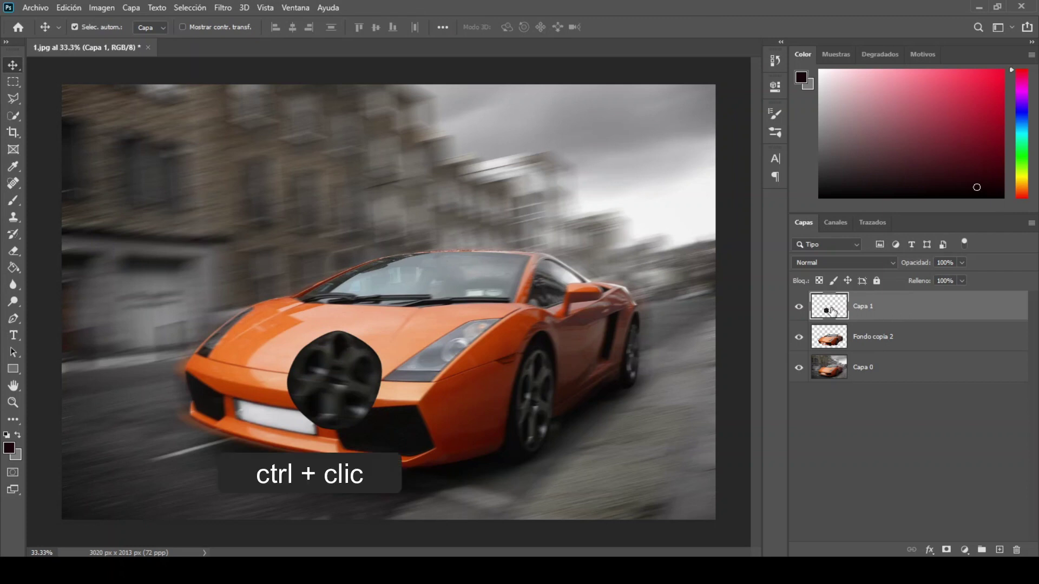
{"action": "left_click", "coordinate": [832, 310], "text": "ctrl"}
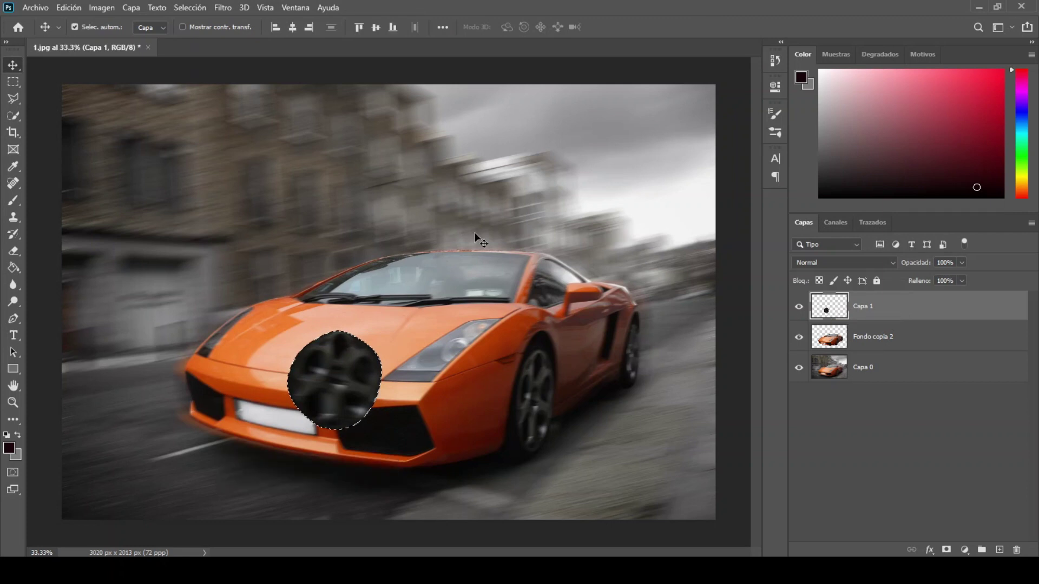
{"action": "left_click", "coordinate": [222, 9]}
{"action": "mouse_move", "coordinate": [243, 154]}
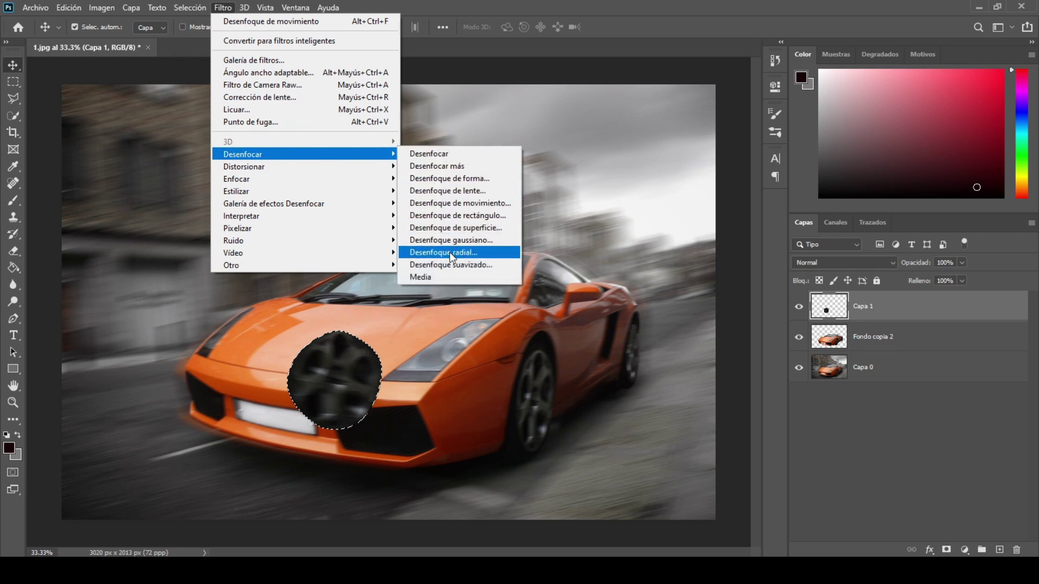
{"action": "left_click", "coordinate": [449, 252]}
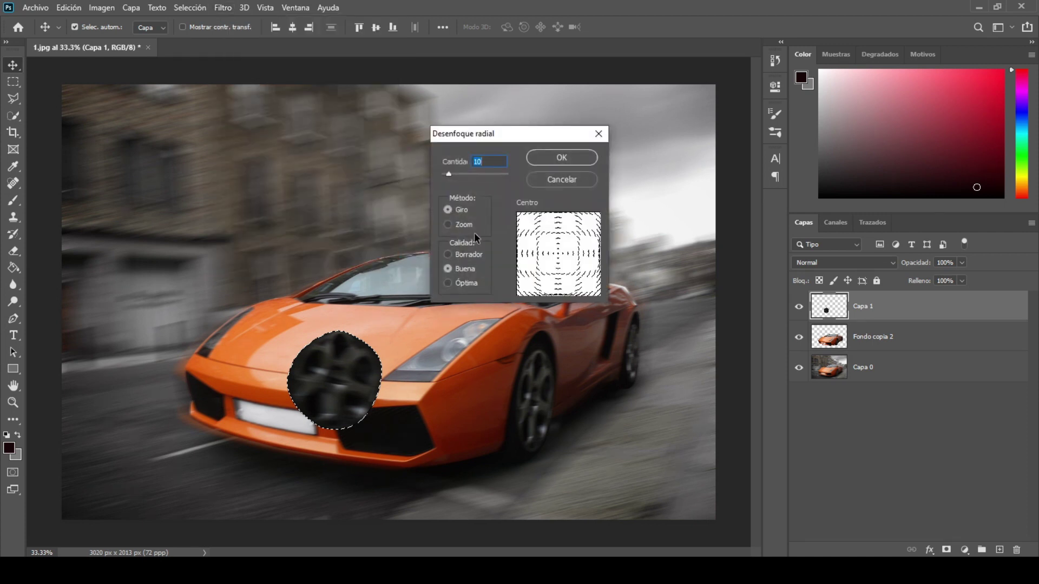
{"action": "type", "text": "50"}
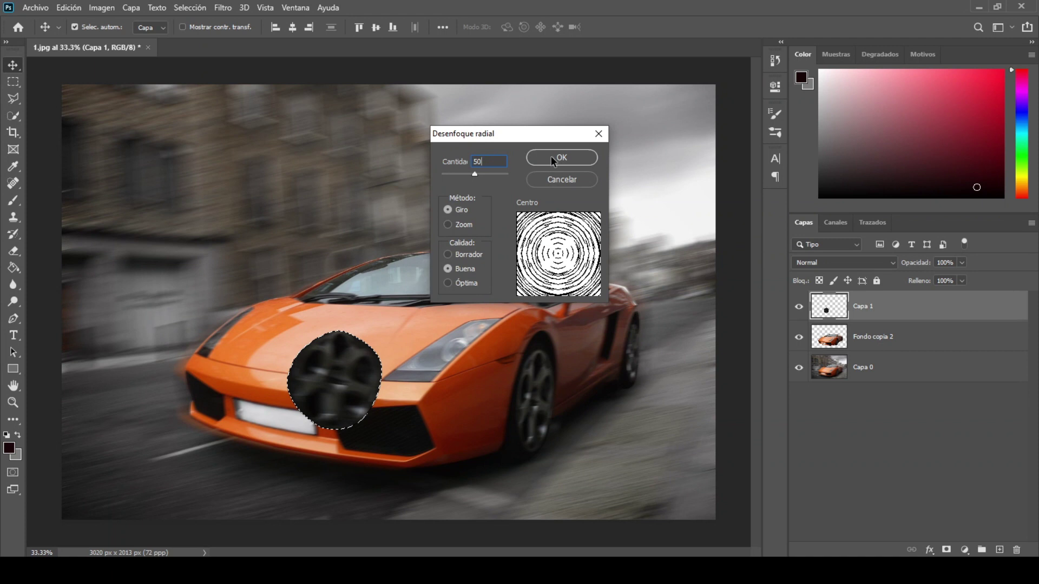
{"action": "left_click", "coordinate": [553, 159]}
{"action": "left_click", "coordinate": [197, 13]}
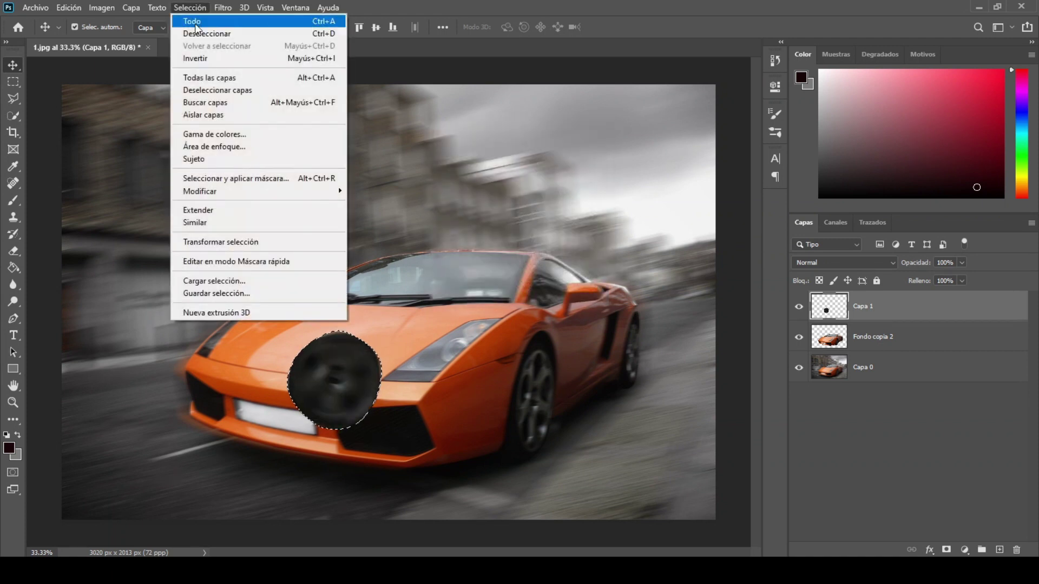
- Deselect, then place the spun wheel over the front wheel at about 88% scale and 66% opacity
{"action": "left_click", "coordinate": [196, 33]}
{"action": "left_click", "coordinate": [68, 7]}
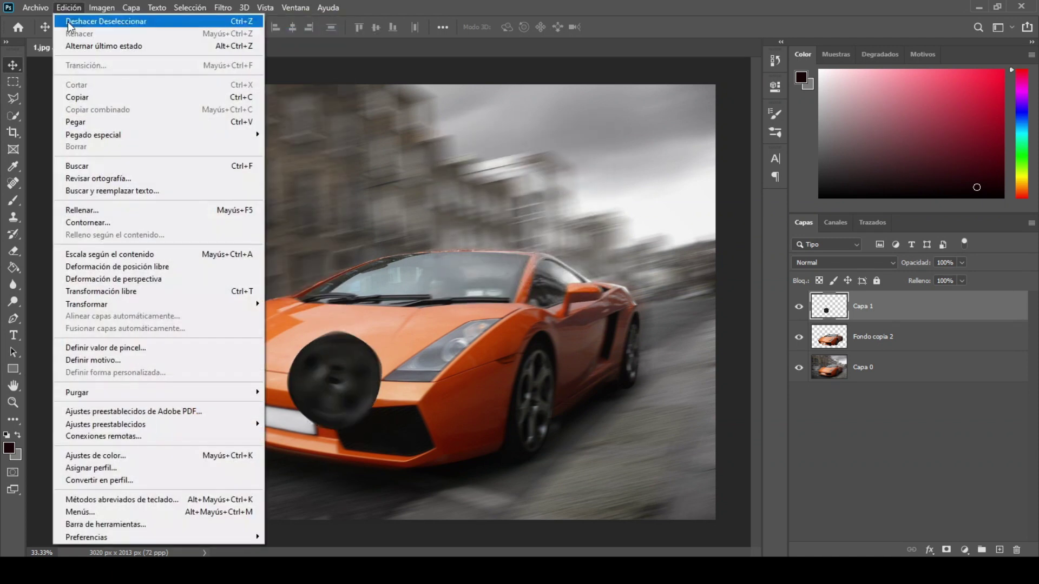
{"action": "left_click", "coordinate": [111, 294]}
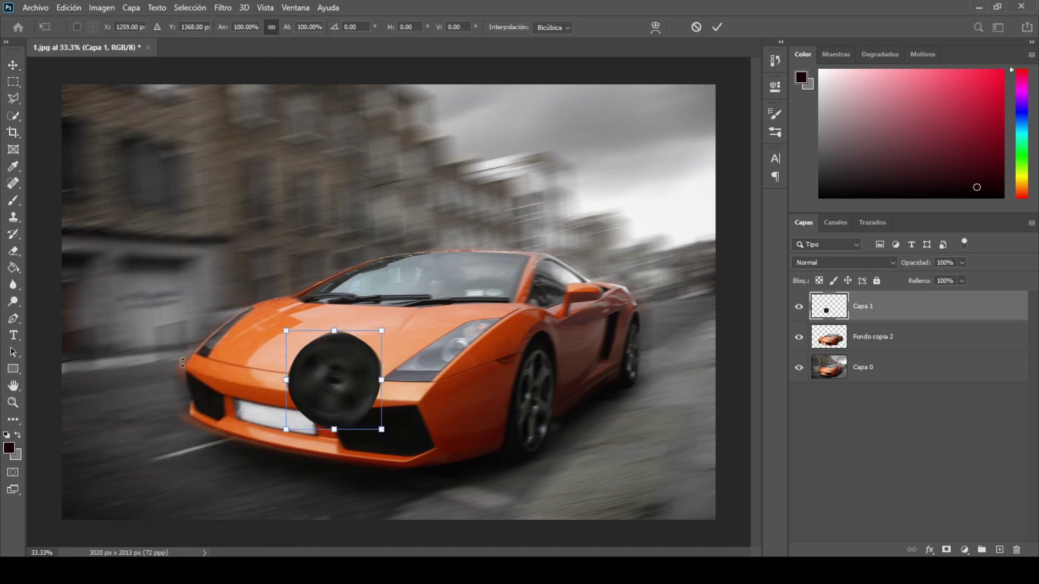
{"action": "mouse_move", "coordinate": [346, 396]}
{"action": "left_mouse_down"}
{"action": "mouse_move", "coordinate": [499, 398]}
{"action": "mouse_move", "coordinate": [552, 415]}
{"action": "left_mouse_up"}
{"action": "left_click_drag", "start_coordinate": [923, 263], "coordinate": [901, 264]}
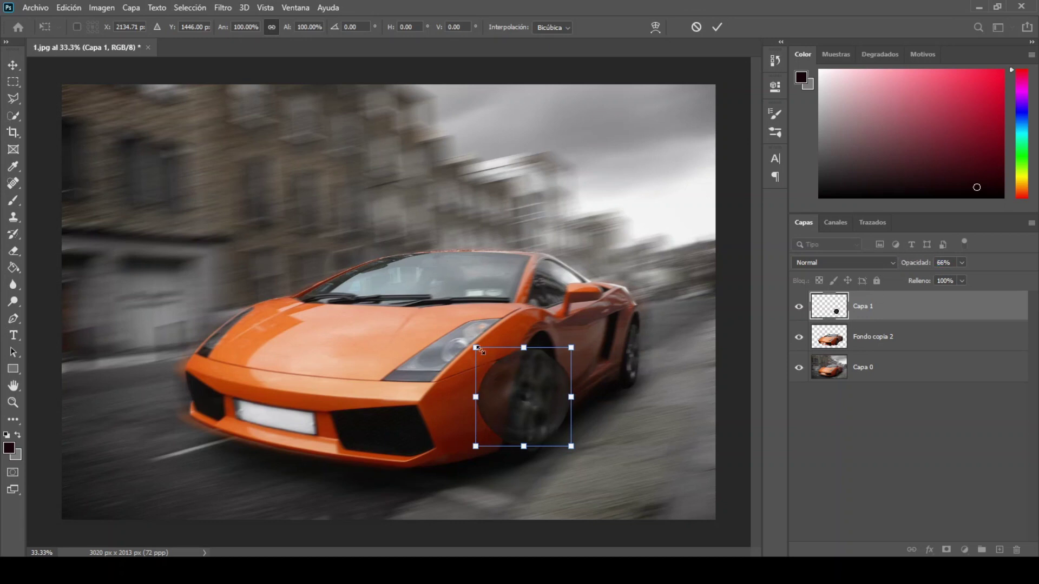
{"action": "left_click_drag", "start_coordinate": [476, 349], "coordinate": [488, 361]}
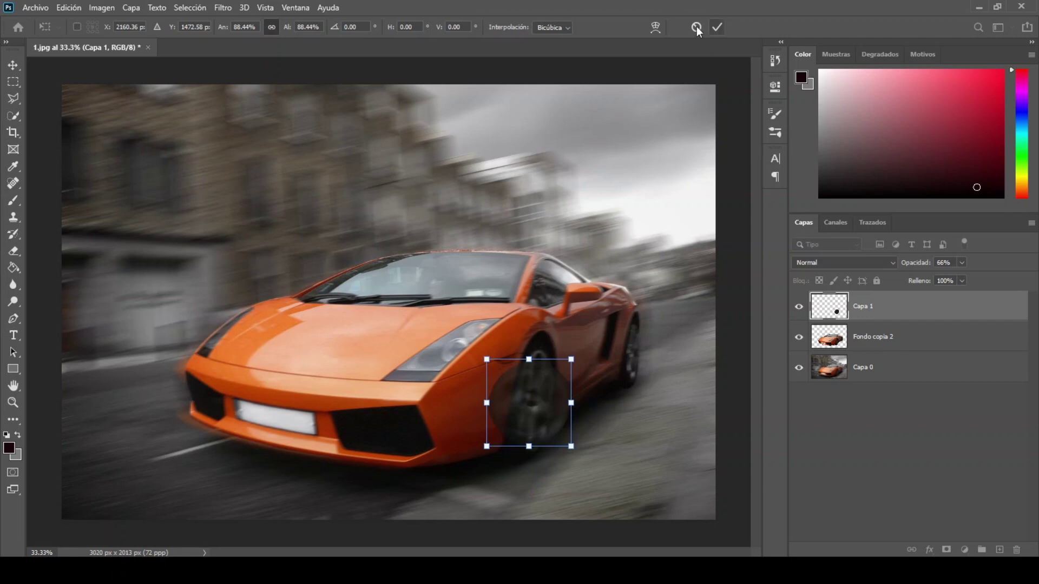
{"action": "left_click", "coordinate": [656, 27]}
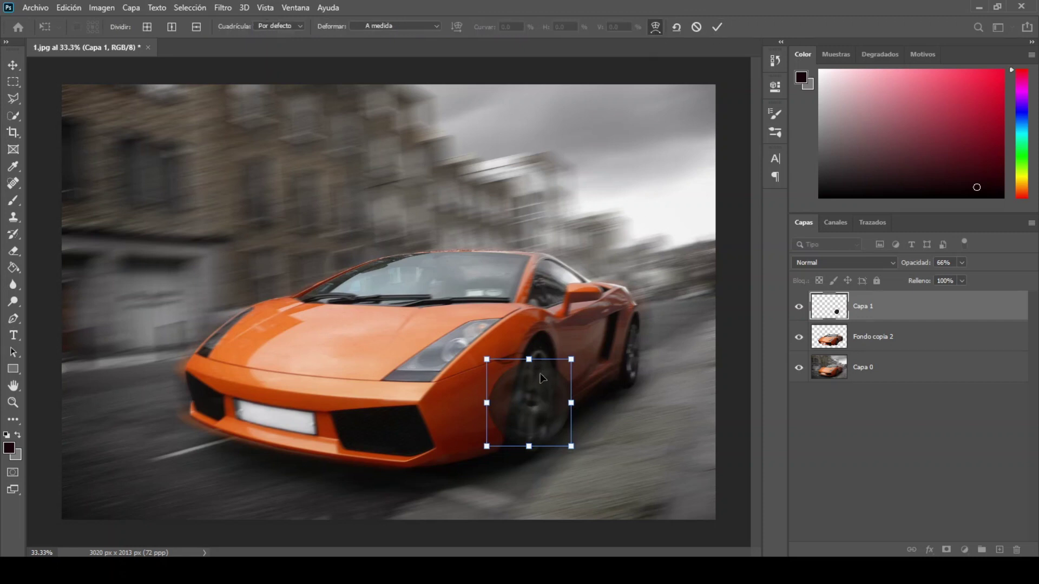
- Zoom in and warp the wheel patch's corners and sides to follow the front tyre's arch
{"action": "key", "text": "ctrl+plus"}
{"action": "left_click_drag", "start_coordinate": [621, 387], "coordinate": [635, 359]}
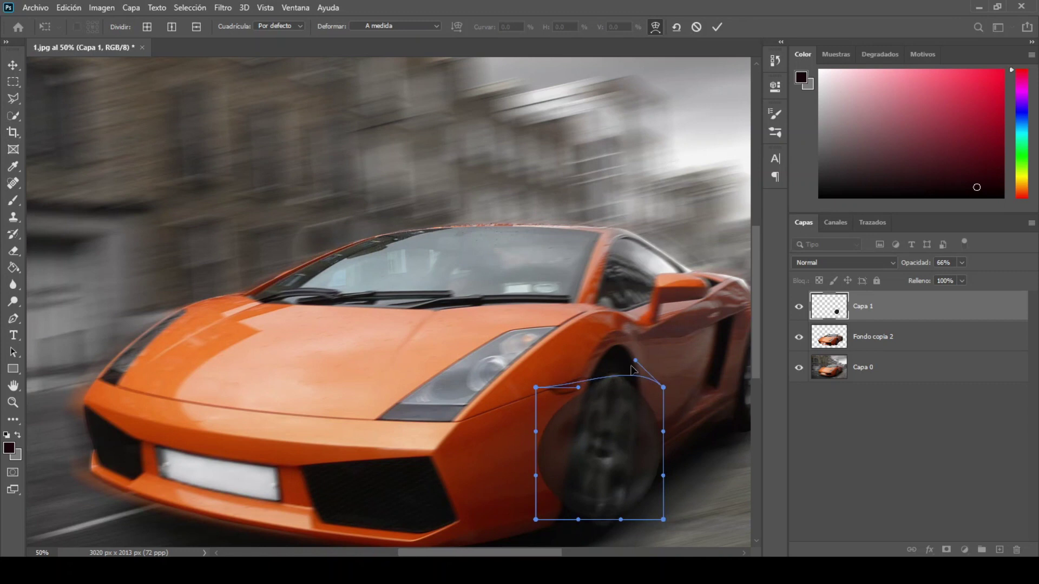
{"action": "left_click_drag", "start_coordinate": [536, 431], "coordinate": [589, 437]}
{"action": "mouse_move", "coordinate": [536, 476]}
{"action": "left_mouse_down"}
{"action": "mouse_move", "coordinate": [594, 522]}
{"action": "mouse_move", "coordinate": [557, 525]}
{"action": "left_mouse_up"}
{"action": "left_click_drag", "start_coordinate": [664, 520], "coordinate": [643, 530]}
{"action": "mouse_move", "coordinate": [664, 432]}
{"action": "left_mouse_down"}
{"action": "mouse_move", "coordinate": [640, 420]}
{"action": "mouse_move", "coordinate": [656, 363]}
{"action": "left_mouse_up"}
{"action": "left_click_drag", "start_coordinate": [539, 386], "coordinate": [565, 385]}
{"action": "left_click_drag", "start_coordinate": [593, 522], "coordinate": [576, 536]}
{"action": "left_click_drag", "start_coordinate": [644, 477], "coordinate": [638, 476]}
{"action": "left_click_drag", "start_coordinate": [642, 530], "coordinate": [627, 532]}
- Fine-tune the warp's edges to the tyre, restore Capa 1 to 100% opacity, and commit
{"action": "left_click_drag", "start_coordinate": [656, 363], "coordinate": [640, 367]}
{"action": "left_click_drag", "start_coordinate": [557, 526], "coordinate": [572, 541]}
{"action": "left_click_drag", "start_coordinate": [638, 476], "coordinate": [636, 474]}
{"action": "left_click_drag", "start_coordinate": [566, 388], "coordinate": [574, 386]}
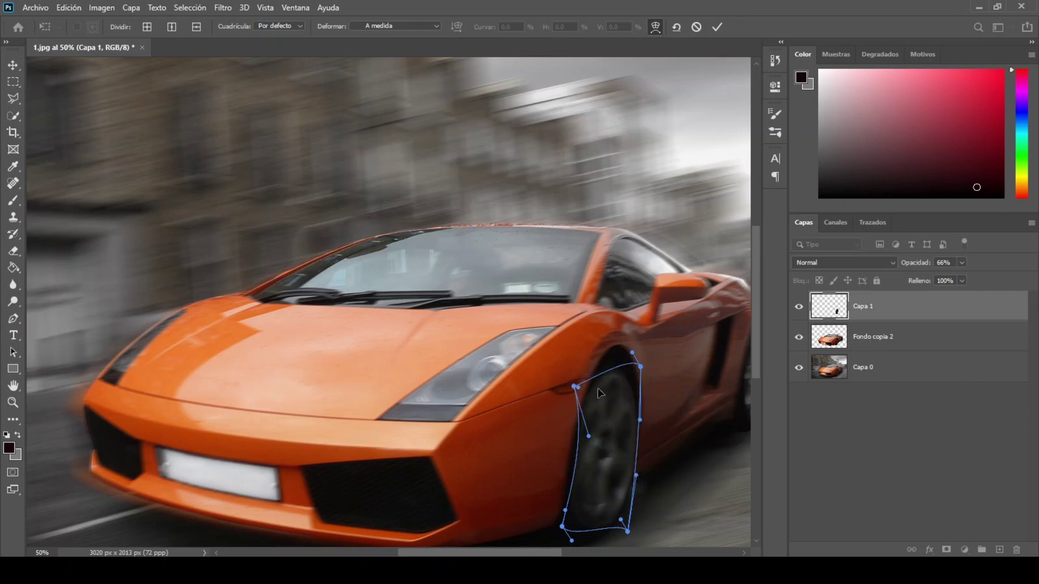
{"action": "left_click_drag", "start_coordinate": [907, 267], "coordinate": [970, 262]}
{"action": "left_click_drag", "start_coordinate": [636, 474], "coordinate": [633, 476]}
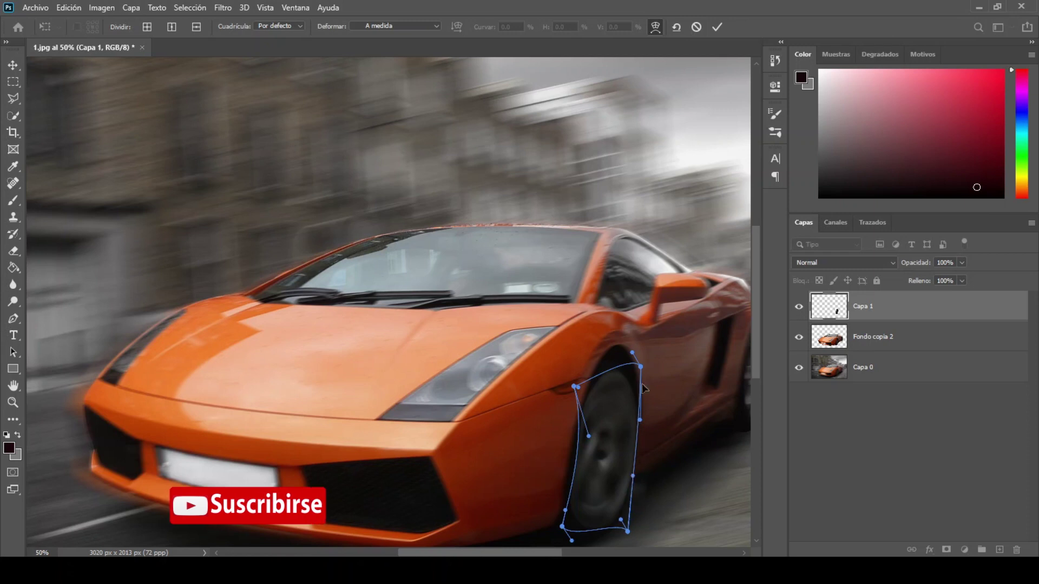
{"action": "left_click", "coordinate": [716, 27]}
{"action": "key", "text": "ctrl+minus"}
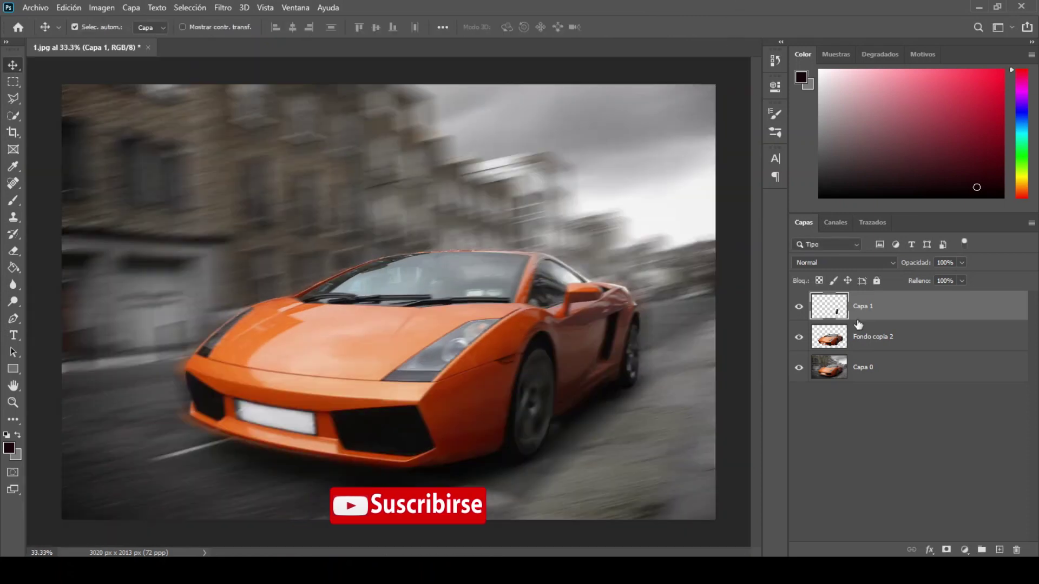
- On Fondo copia 2, trace a pen path along the car's rear wheel edge
{"action": "left_click", "coordinate": [877, 340]}
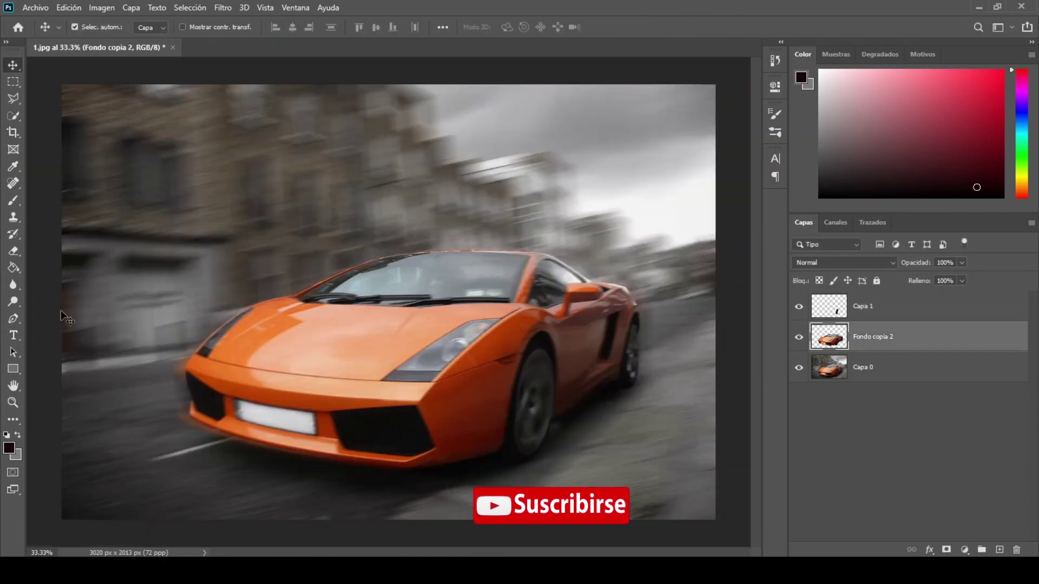
{"action": "left_click", "coordinate": [14, 321]}
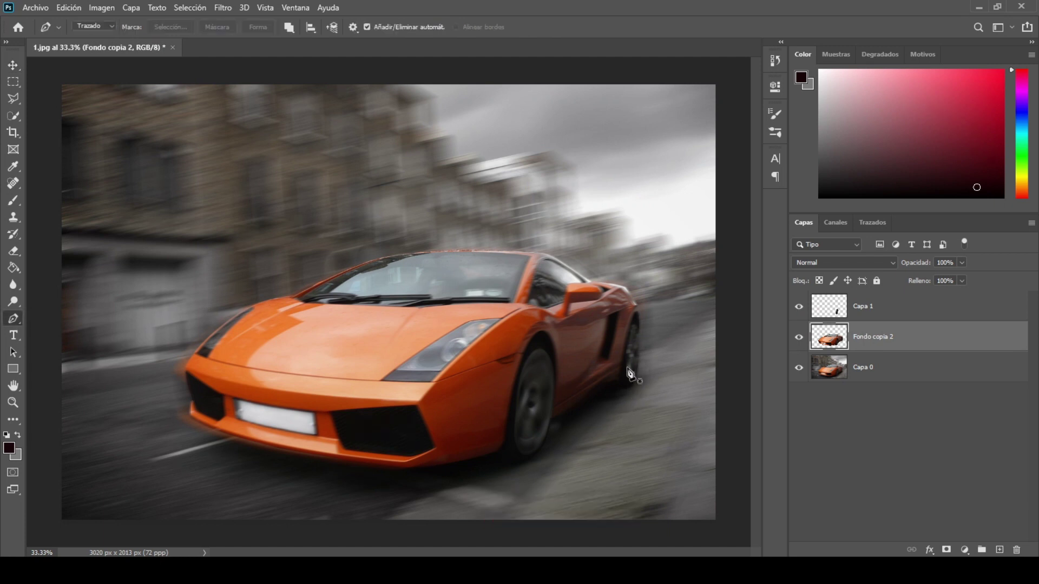
{"action": "left_click", "coordinate": [628, 342]}
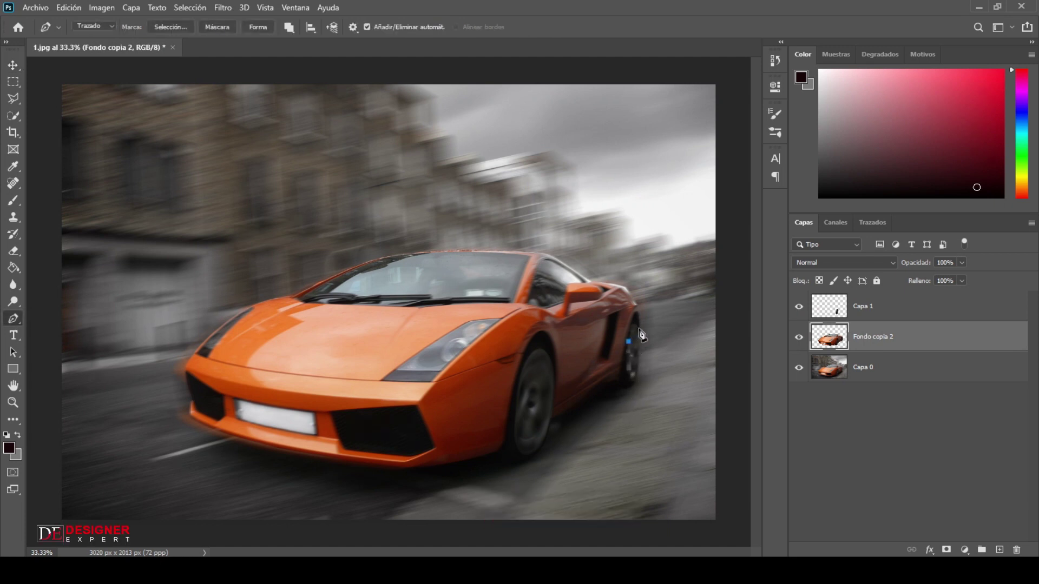
{"action": "mouse_move", "coordinate": [639, 357]}
{"action": "left_mouse_down"}
{"action": "mouse_move", "coordinate": [636, 383]}
{"action": "mouse_move", "coordinate": [620, 366]}
{"action": "left_mouse_up"}
- Convert the rear-wheel path into an active selection with Hacer selección
{"action": "right_click", "coordinate": [639, 323]}
{"action": "left_click", "coordinate": [677, 83]}
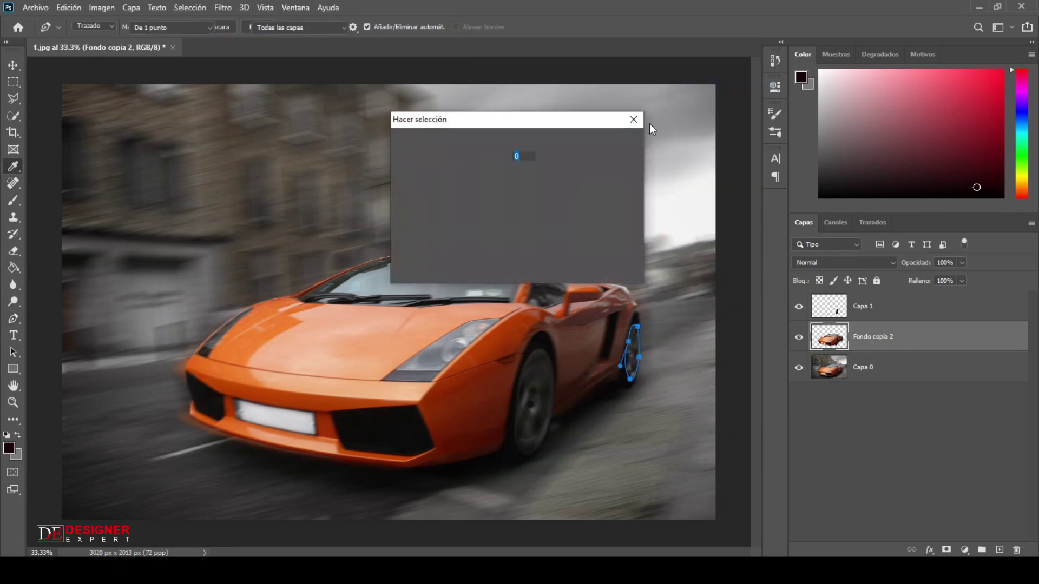
{"action": "left_click", "coordinate": [616, 151]}
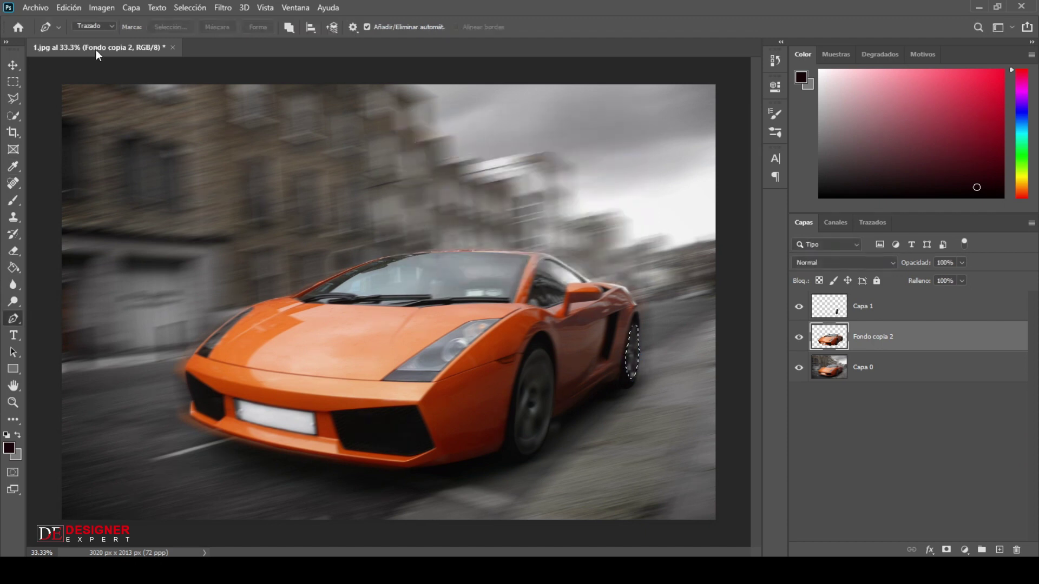
{"action": "left_click", "coordinate": [71, 8]}
- Paste the rear wheel onto new layer Capa 2 and give it a Giro radial blur of 18
{"action": "left_click", "coordinate": [80, 98]}
{"action": "left_click", "coordinate": [65, 8]}
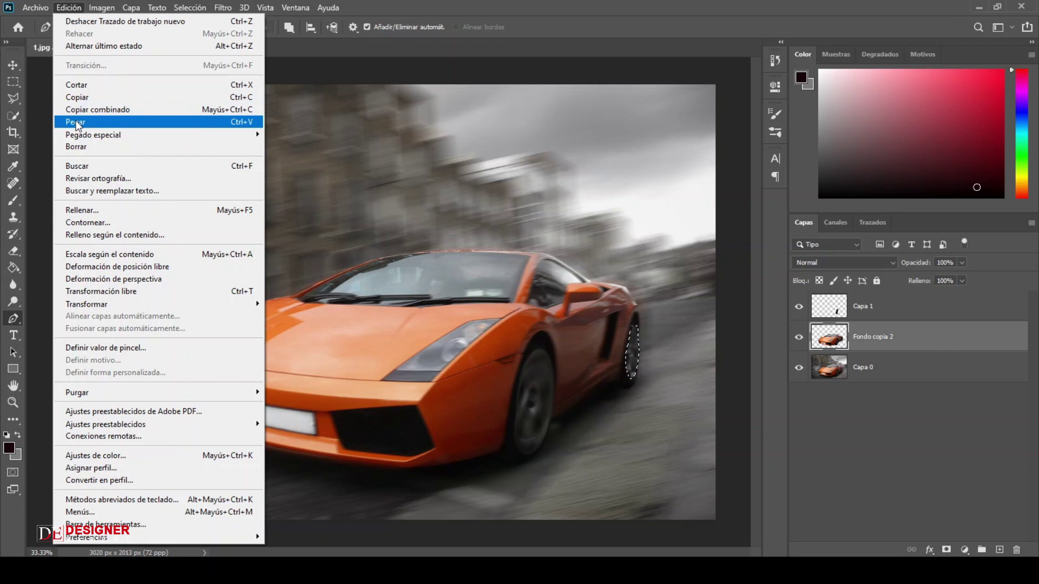
{"action": "left_click", "coordinate": [80, 123]}
{"action": "left_click", "coordinate": [218, 8]}
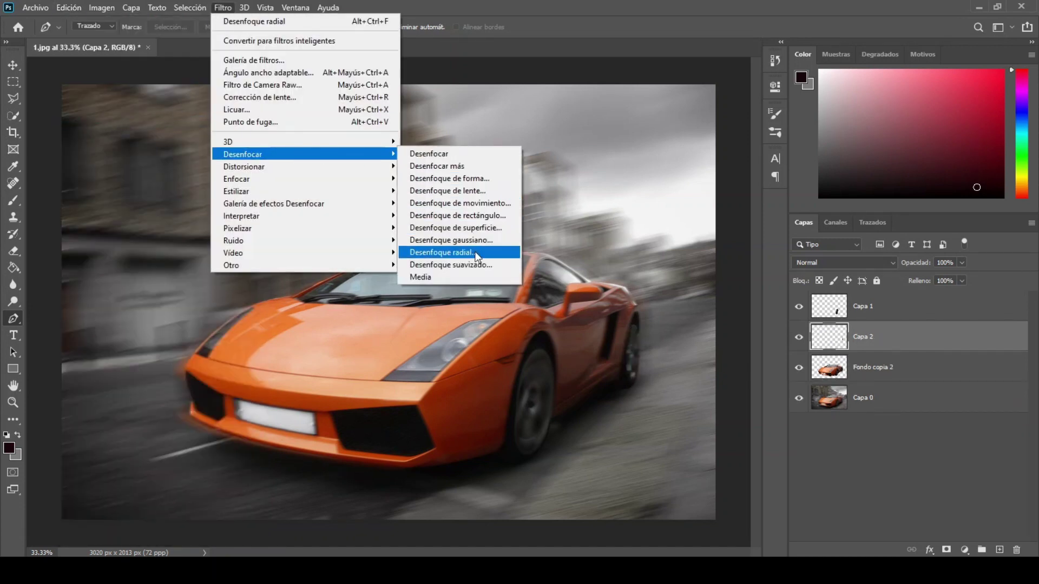
{"action": "mouse_move", "coordinate": [242, 154]}
{"action": "left_click", "coordinate": [475, 252]}
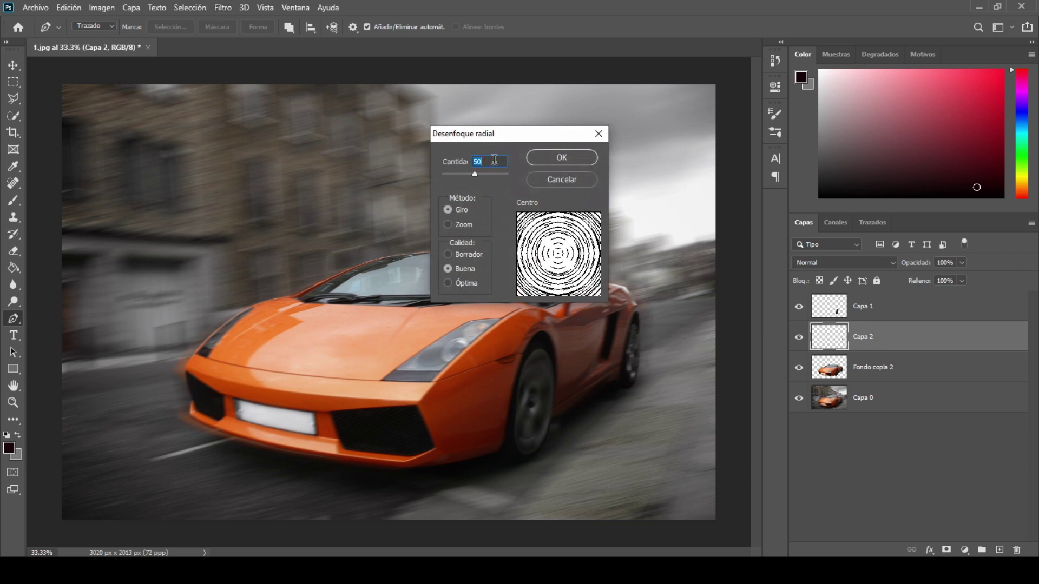
{"action": "left_click_drag", "start_coordinate": [478, 174], "coordinate": [454, 174]}
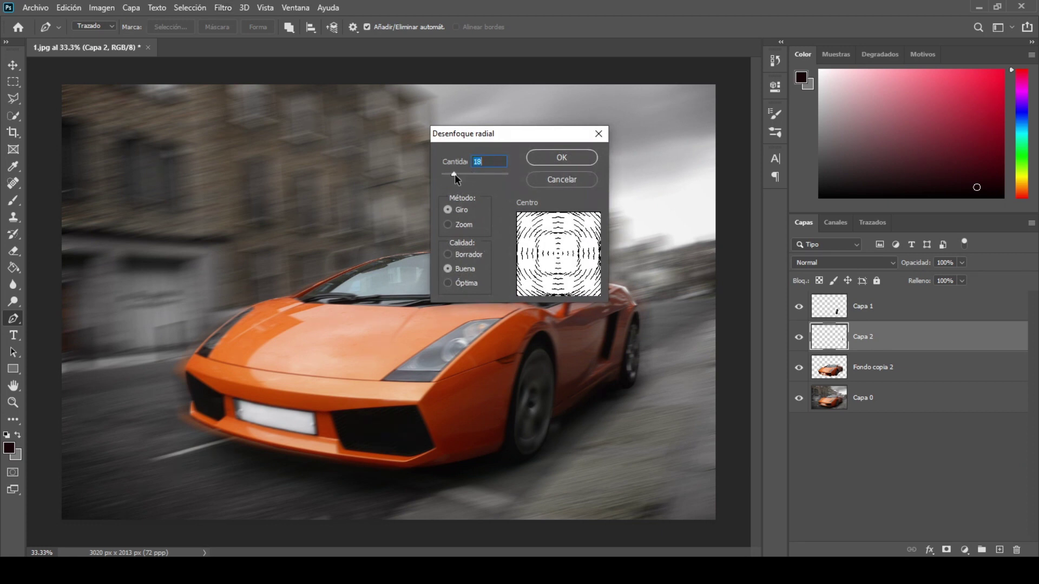
{"action": "left_click", "coordinate": [547, 158]}
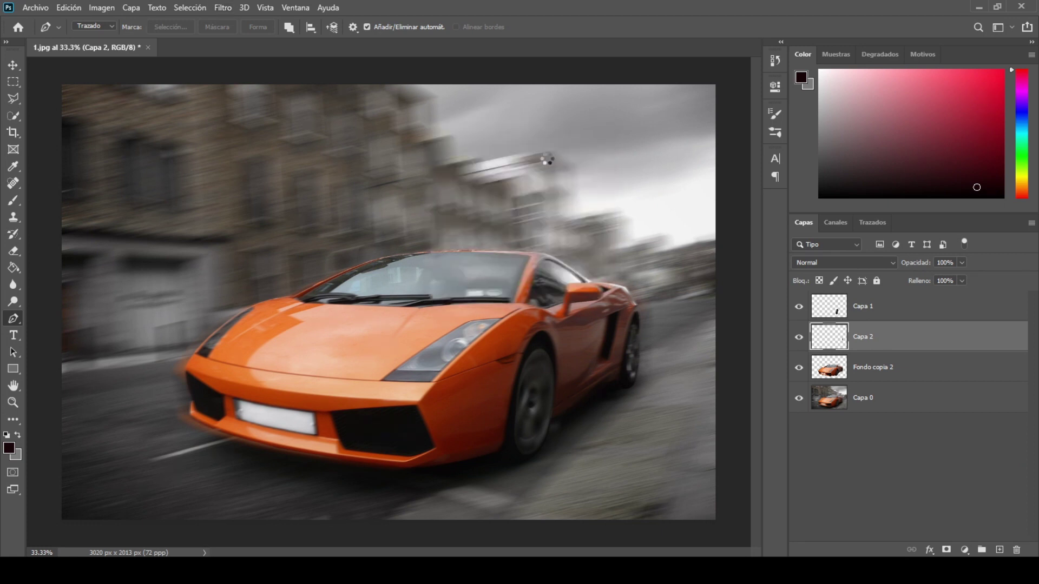
- Merge Capa 1, Capa 2 and Fondo copia 2 into one layer
{"action": "left_click", "coordinate": [915, 313]}
{"action": "left_click", "coordinate": [916, 369], "text": "shift"}
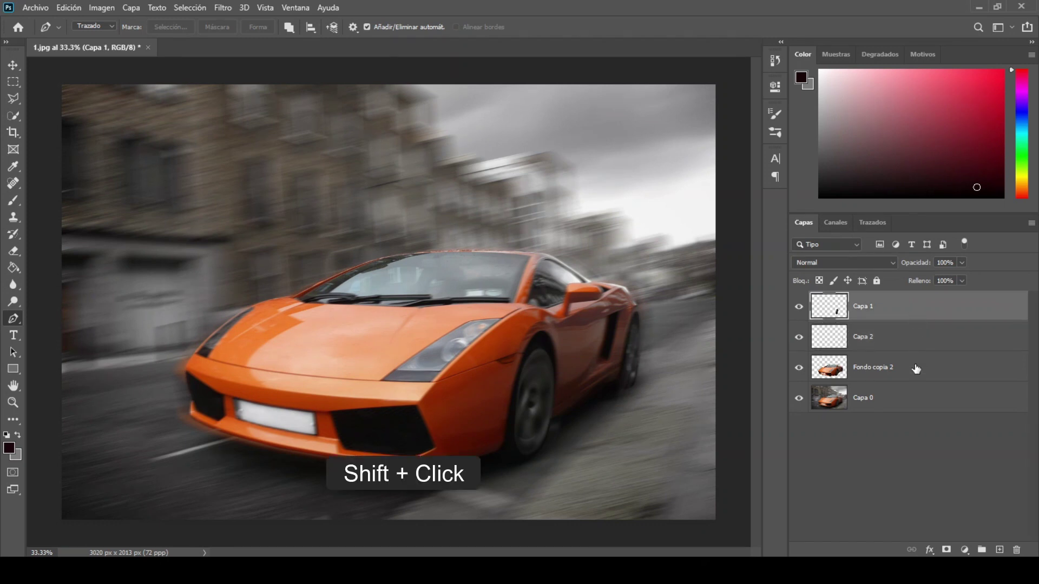
{"action": "key", "text": "ctrl+e"}
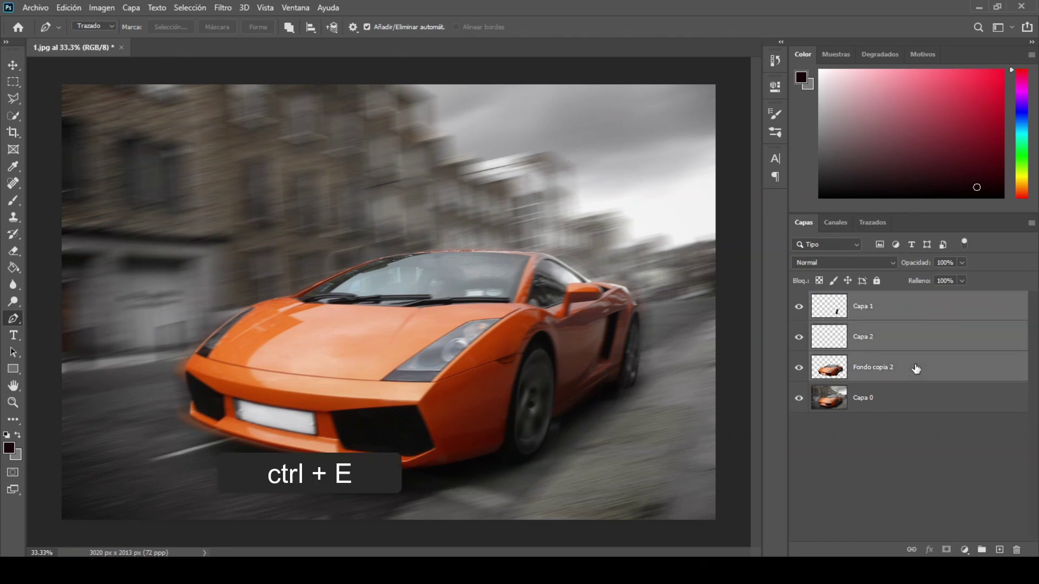
- Duplicate the merged Capa 1 layer as Capa 1 copia
{"action": "right_click", "coordinate": [909, 310]}
{"action": "left_click", "coordinate": [818, 79]}
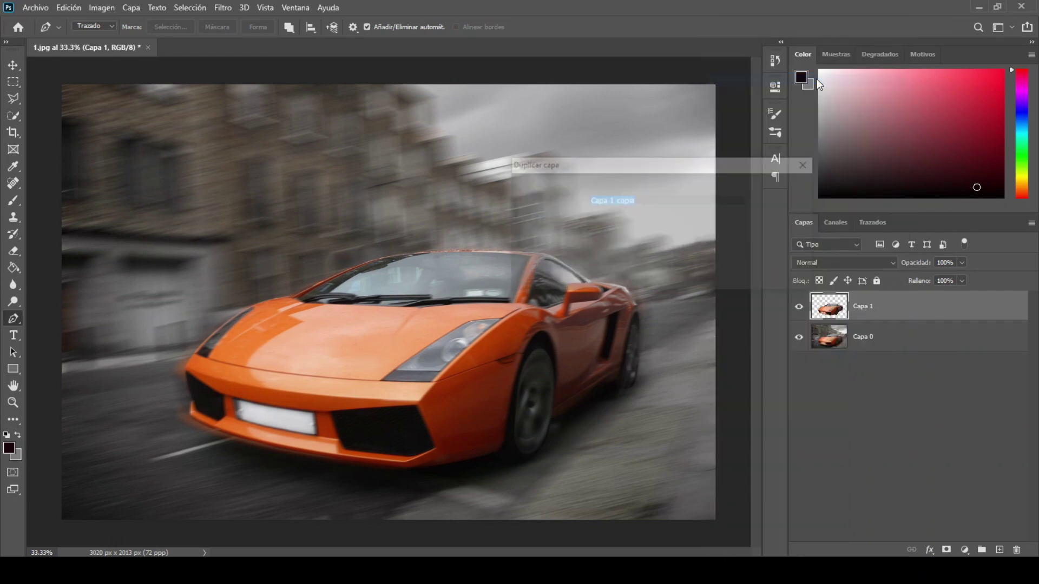
{"action": "left_click", "coordinate": [784, 187]}
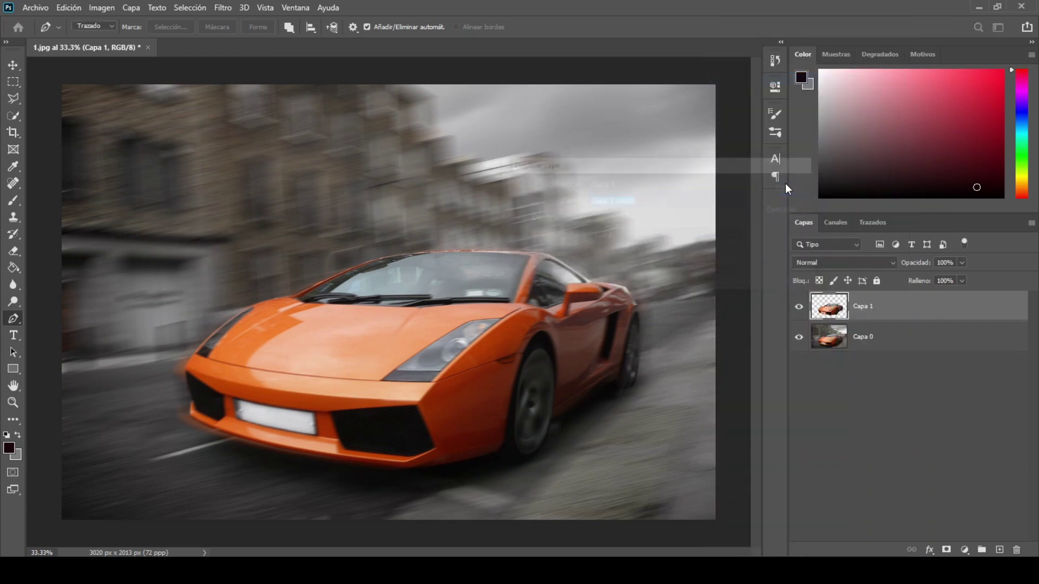
- Apply a 400-pixel motion blur at 13° to Capa 1 copia
{"action": "left_click", "coordinate": [222, 7]}
{"action": "mouse_move", "coordinate": [242, 155]}
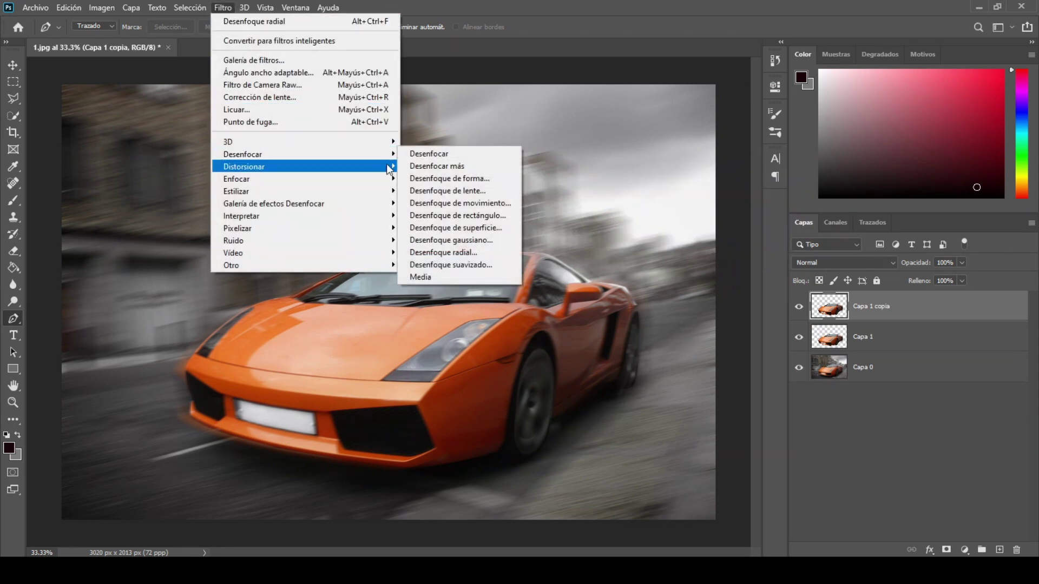
{"action": "left_click", "coordinate": [460, 203]}
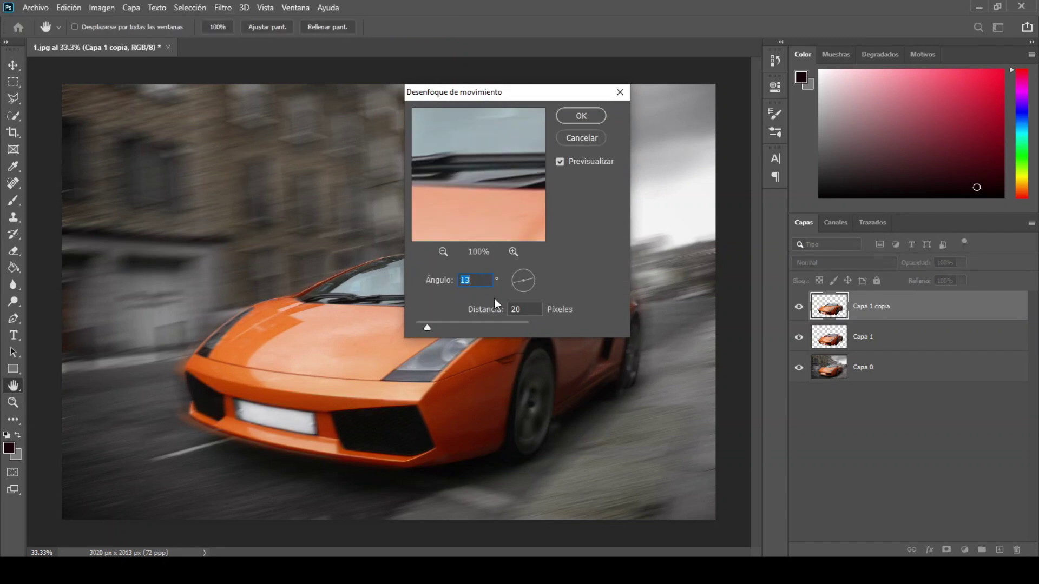
{"action": "type", "text": "00"}
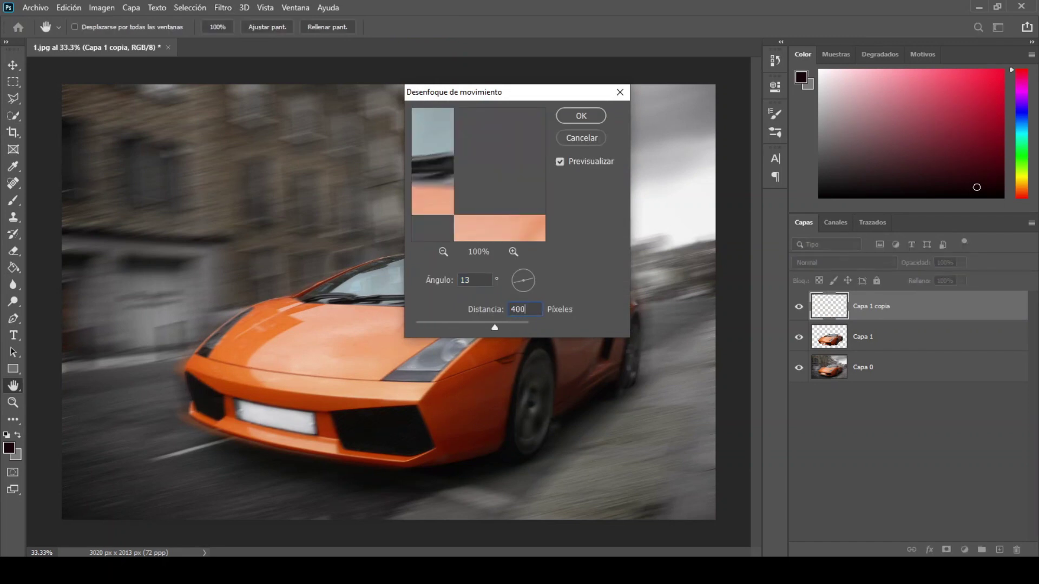
{"action": "left_click", "coordinate": [580, 116]}
- Distort the blurred copy, pulling its right corners down and up-outward so the trail sweeps right
{"action": "key", "text": "p"}
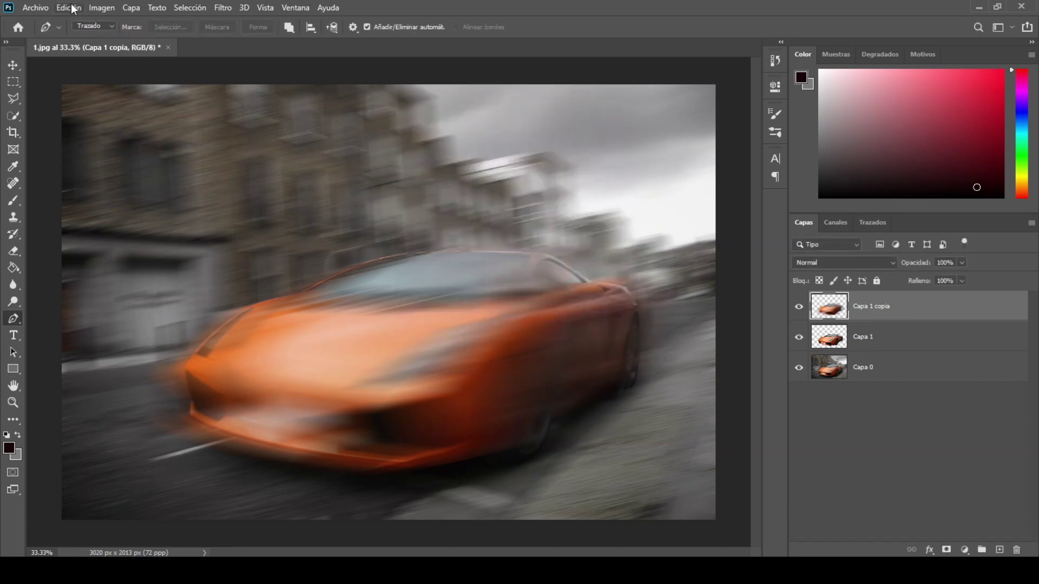
{"action": "left_click", "coordinate": [70, 8]}
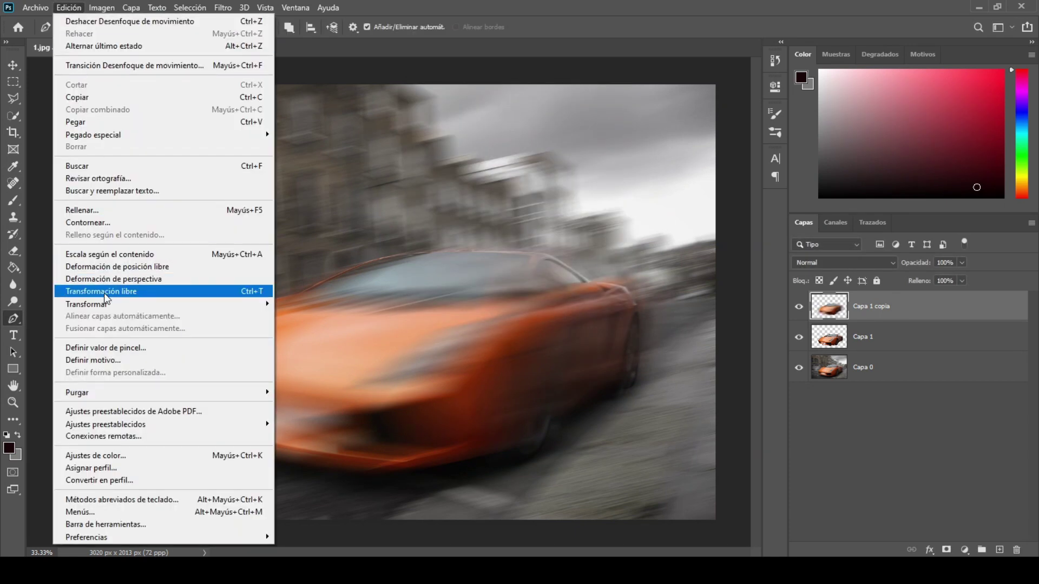
{"action": "left_click", "coordinate": [104, 293]}
{"action": "key", "text": "ctrl+minus"}
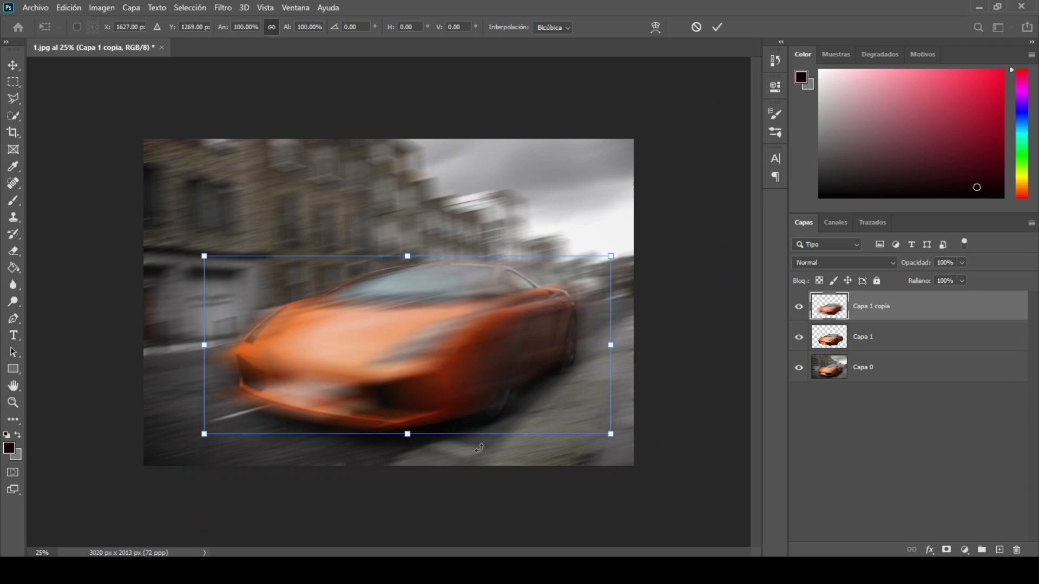
{"action": "left_click_drag", "start_coordinate": [612, 436], "coordinate": [636, 468]}
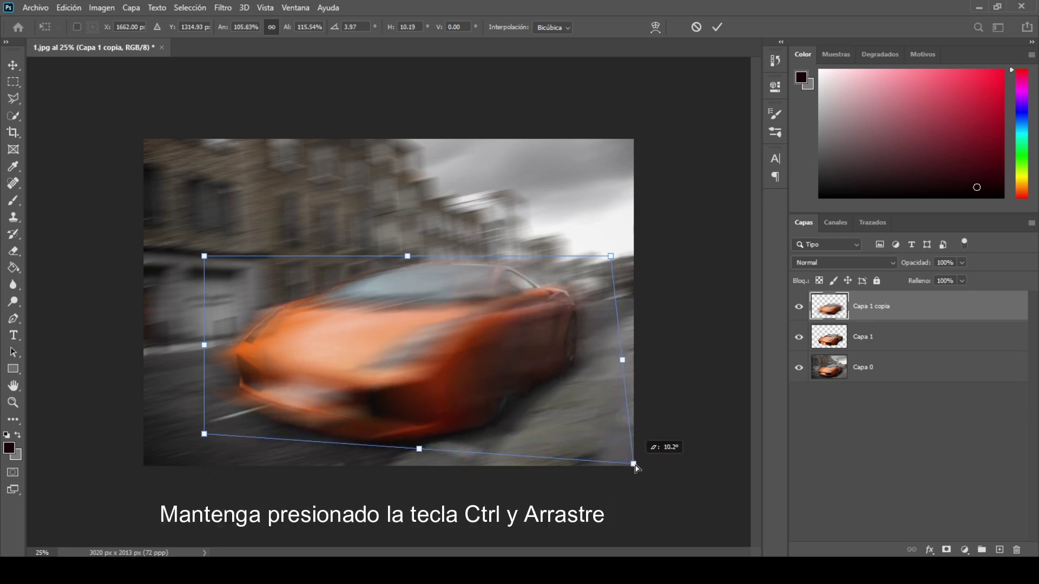
{"action": "left_click_drag", "start_coordinate": [611, 256], "coordinate": [712, 146]}
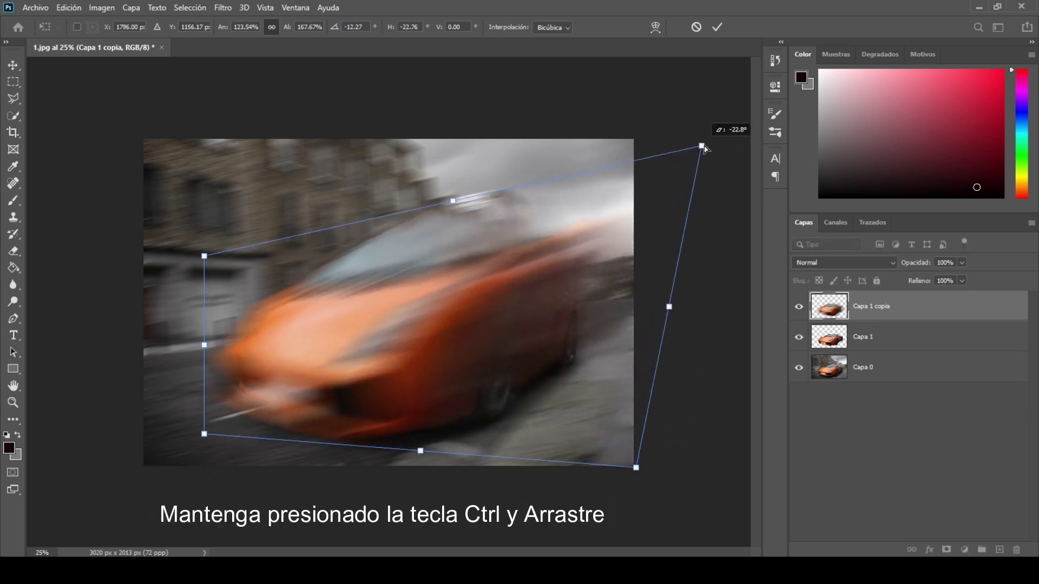
{"action": "left_click", "coordinate": [717, 27]}
- Set Capa 1 copia to Disolver blending at 10% opacity
{"action": "key", "text": "p"}
{"action": "left_click", "coordinate": [833, 262]}
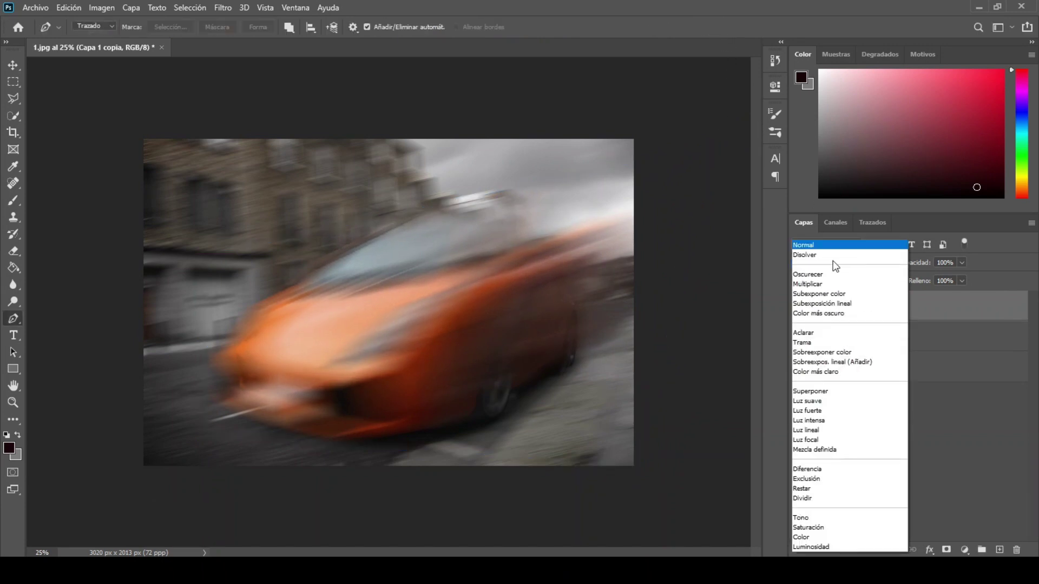
{"action": "left_click", "coordinate": [823, 255]}
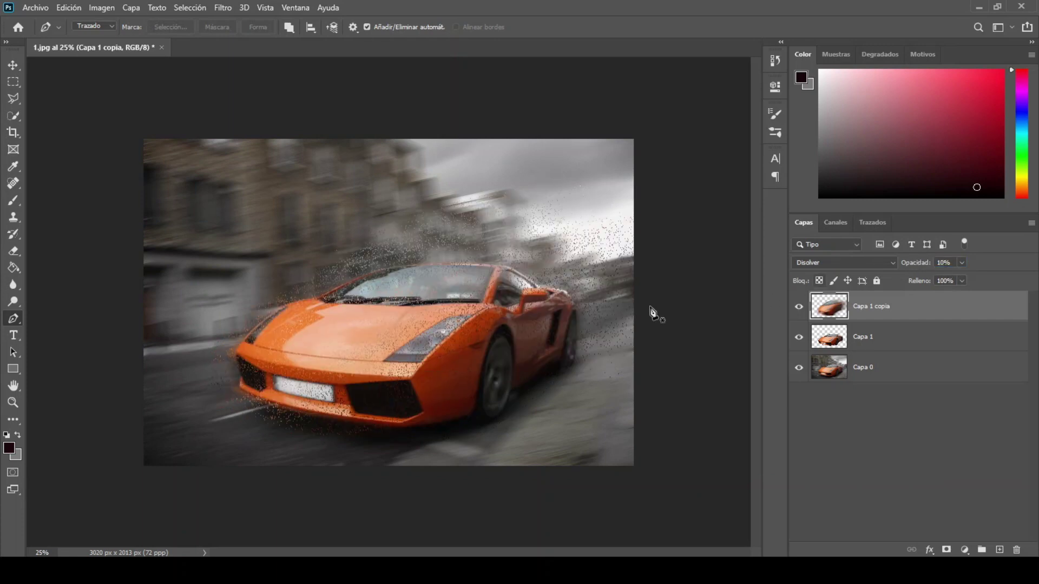
- Erase the dissolve speckles from the car's front bumper, fender, side and headlight
{"action": "left_click", "coordinate": [13, 251]}
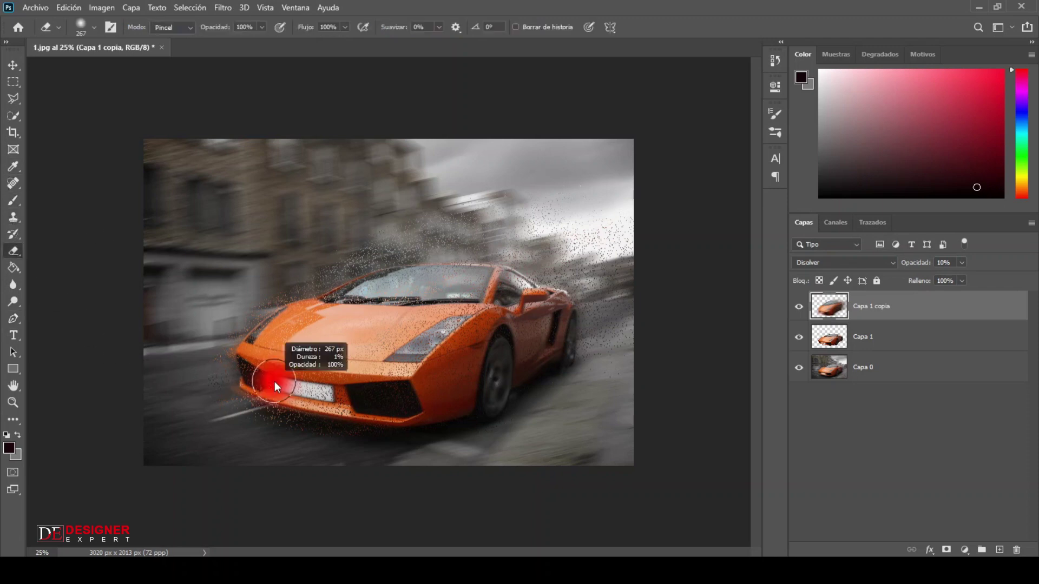
{"action": "mouse_move", "coordinate": [252, 382]}
{"action": "left_mouse_down"}
{"action": "mouse_move", "coordinate": [341, 381]}
{"action": "mouse_move", "coordinate": [220, 336]}
{"action": "left_mouse_up"}
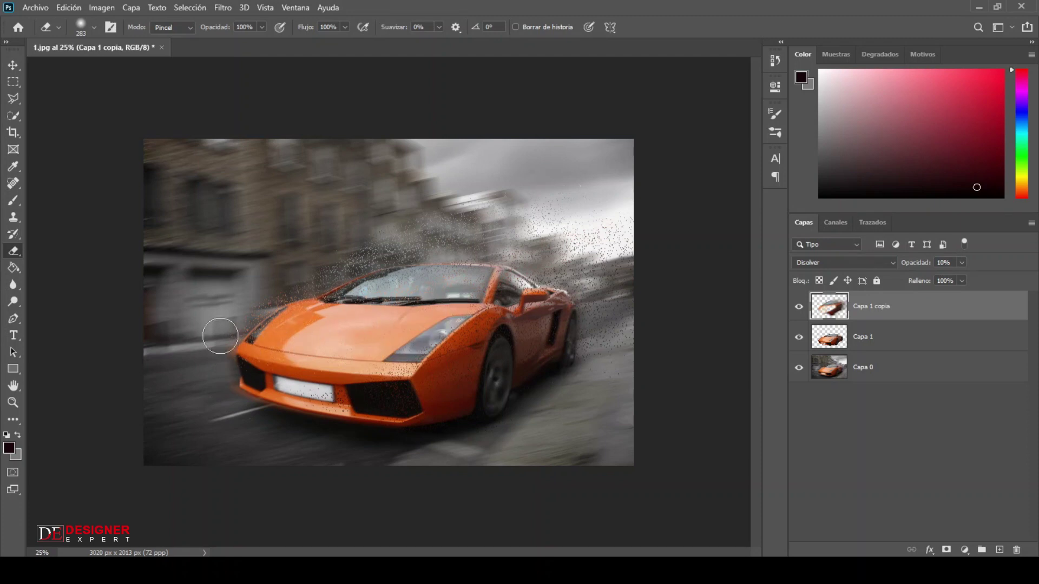
{"action": "mouse_move", "coordinate": [212, 373]}
{"action": "left_mouse_down"}
{"action": "mouse_move", "coordinate": [481, 319]}
{"action": "mouse_move", "coordinate": [447, 373]}
{"action": "mouse_move", "coordinate": [432, 348]}
{"action": "mouse_move", "coordinate": [321, 392]}
{"action": "left_mouse_up"}
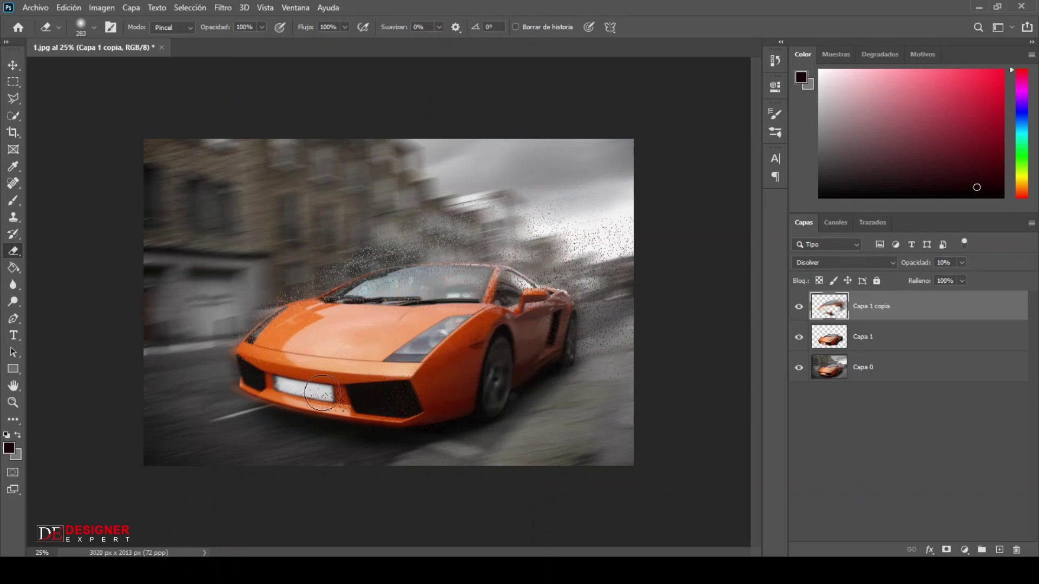
{"action": "left_click_drag", "start_coordinate": [417, 180], "coordinate": [433, 181]}
{"action": "left_click_drag", "start_coordinate": [513, 445], "coordinate": [485, 433]}
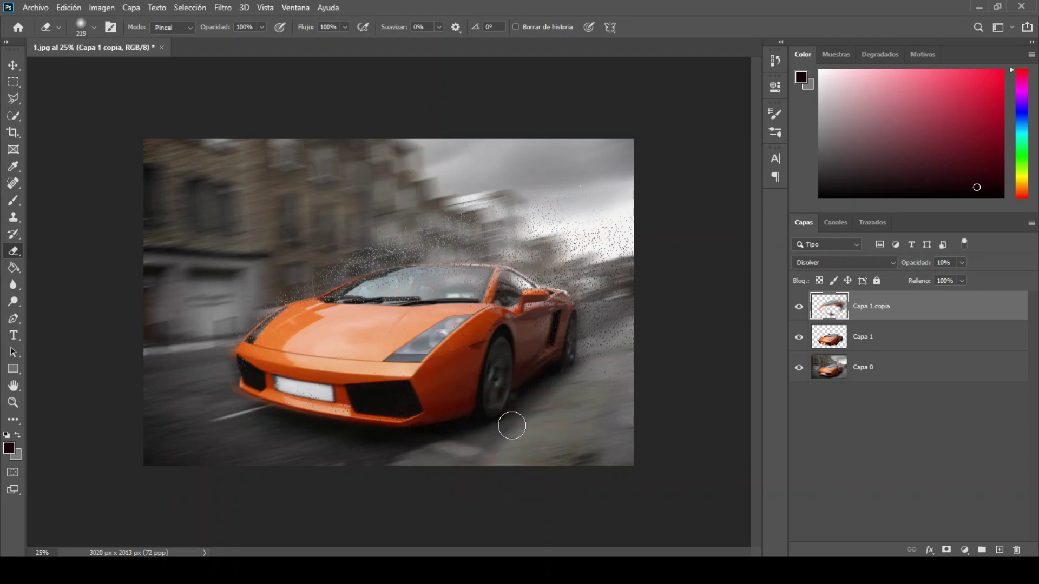
- Duplicate Capa 1 and merge the duplicate with the speckle-trail layer
{"action": "left_click", "coordinate": [899, 338]}
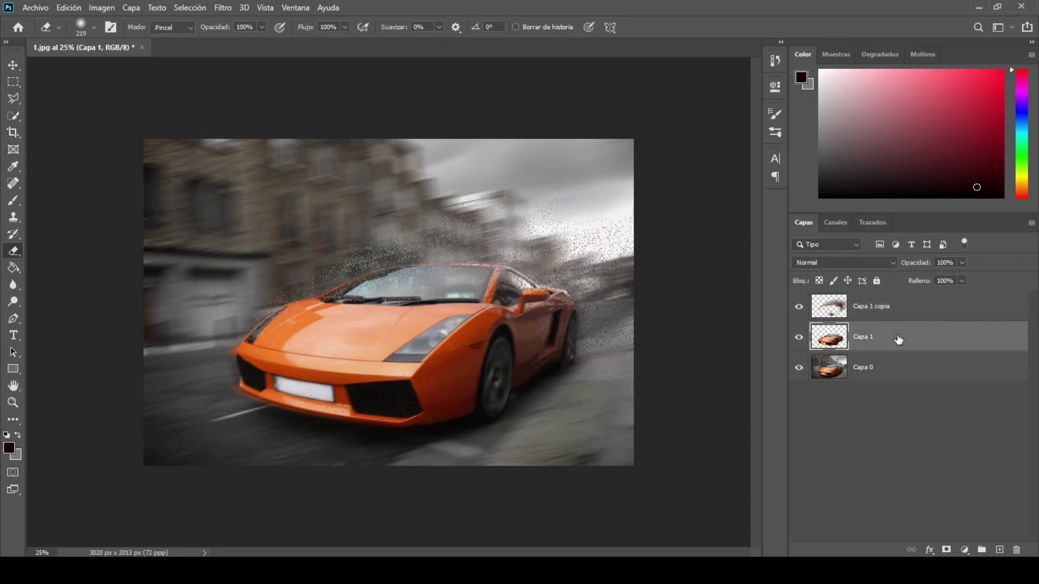
{"action": "right_click", "coordinate": [897, 336]}
{"action": "left_click", "coordinate": [796, 81]}
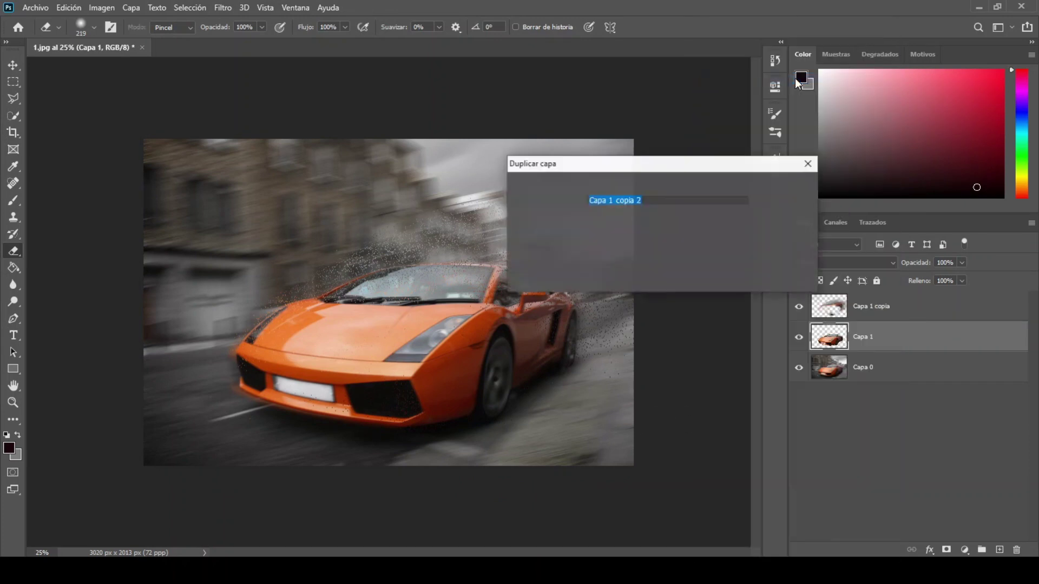
{"action": "left_click", "coordinate": [779, 184]}
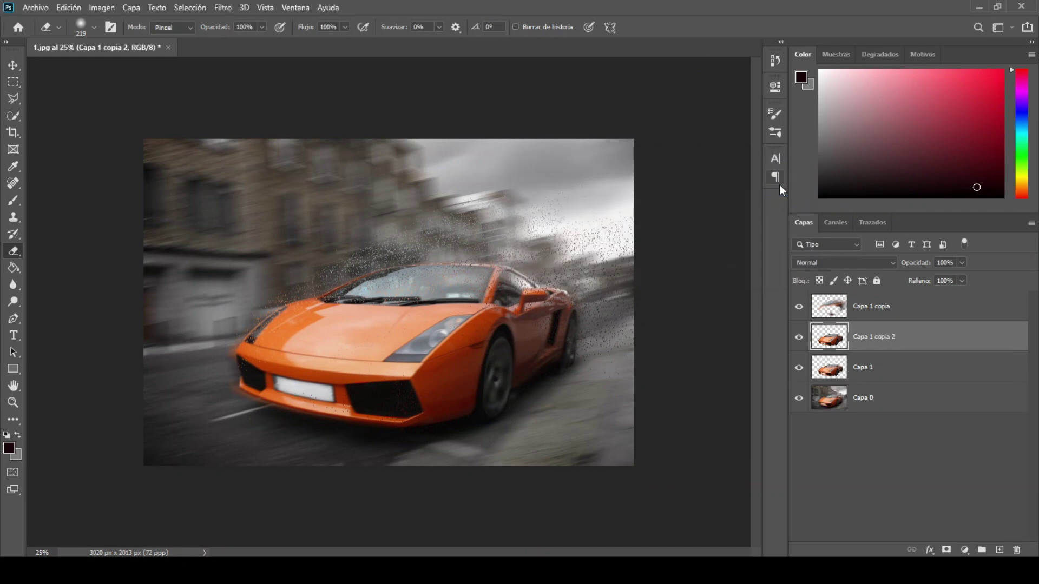
{"action": "left_click", "coordinate": [952, 309], "text": "shift"}
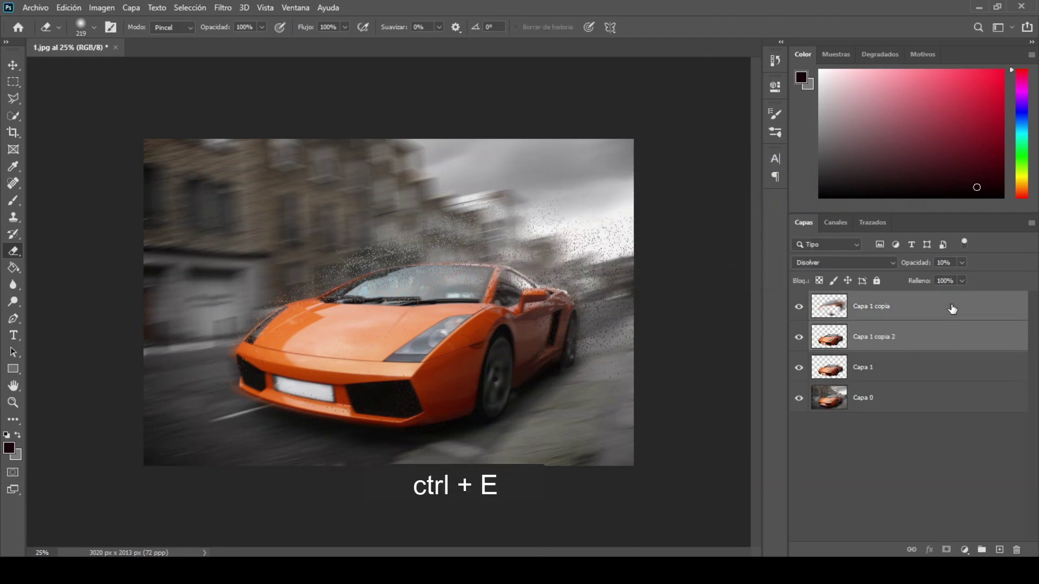
{"action": "key", "text": "ctrl+e"}
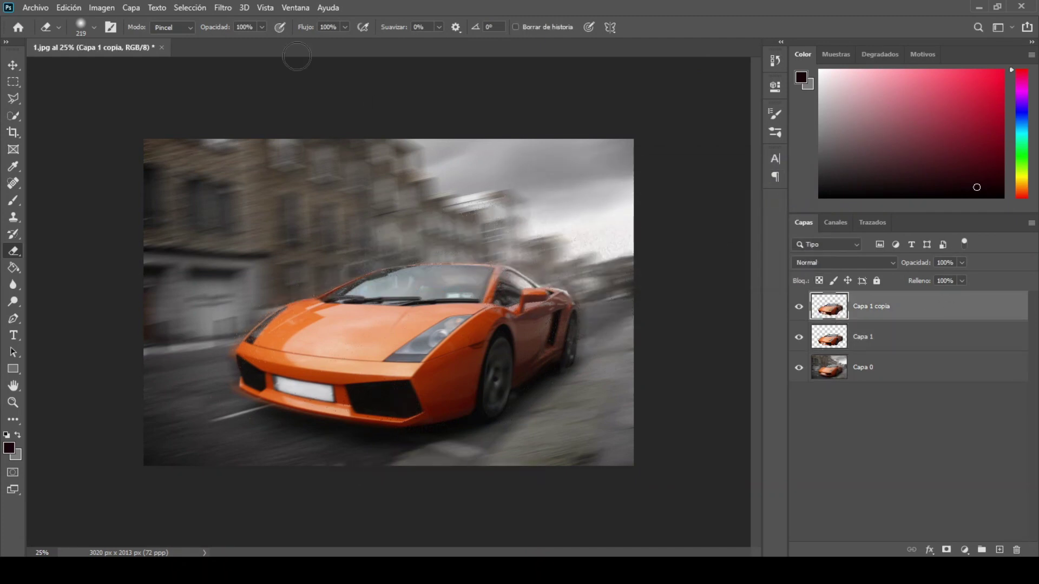
- Apply a 5-pixel motion blur to the merged Capa 1 copia layer
{"action": "left_click", "coordinate": [229, 7]}
{"action": "mouse_move", "coordinate": [242, 154]}
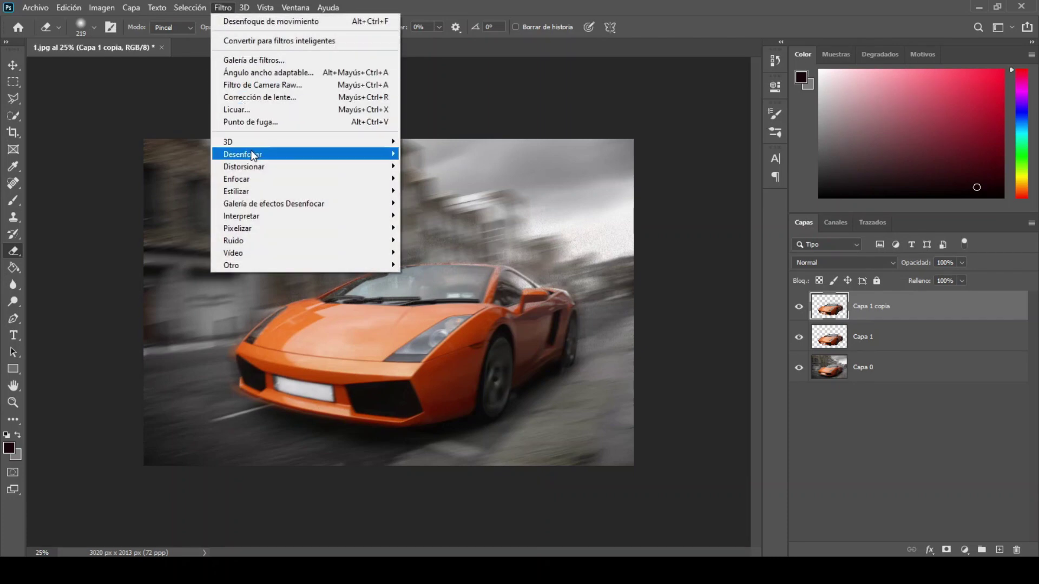
{"action": "left_click", "coordinate": [460, 203]}
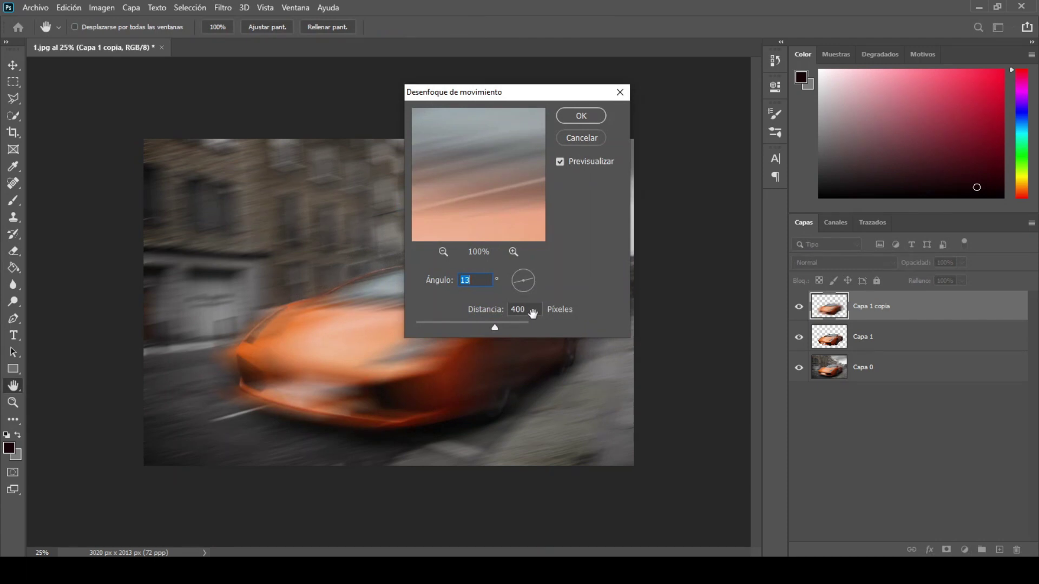
{"action": "type", "text": "5"}
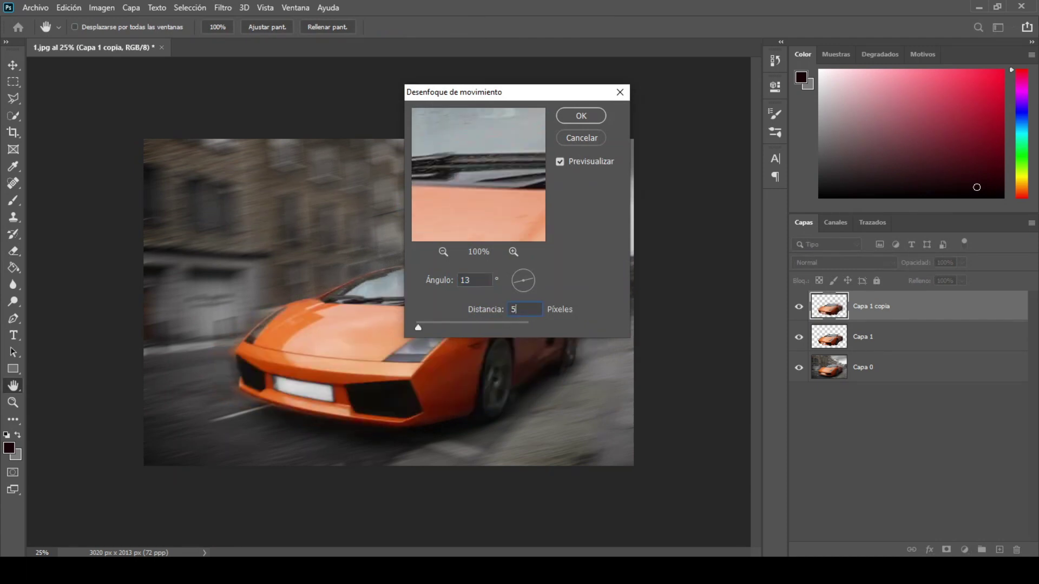
- Apply the light motion blur and set the blurred copy to Aclarar blending
{"action": "left_click", "coordinate": [595, 115]}
{"action": "key", "text": "e"}
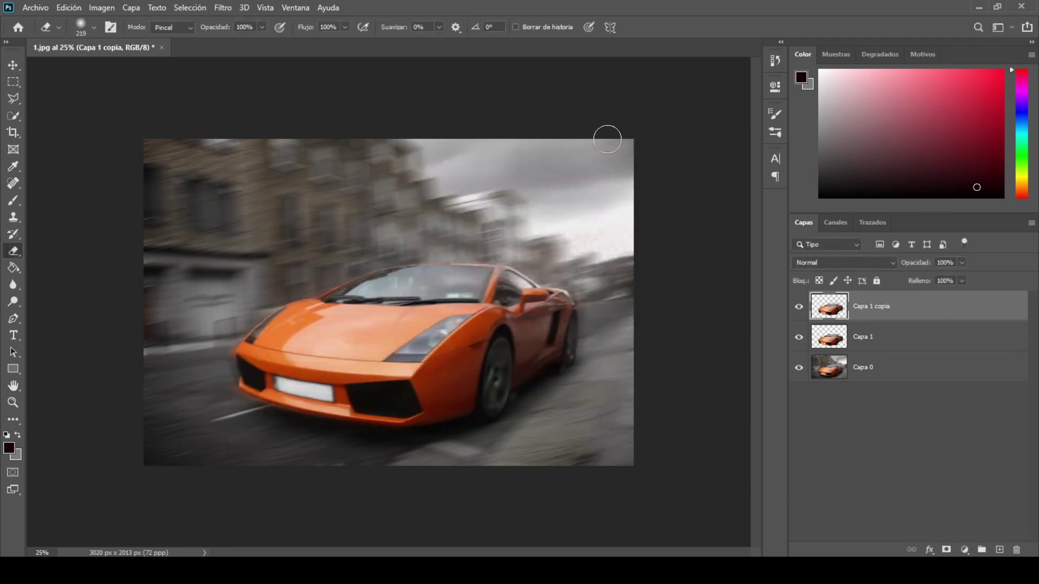
{"action": "left_click", "coordinate": [851, 264]}
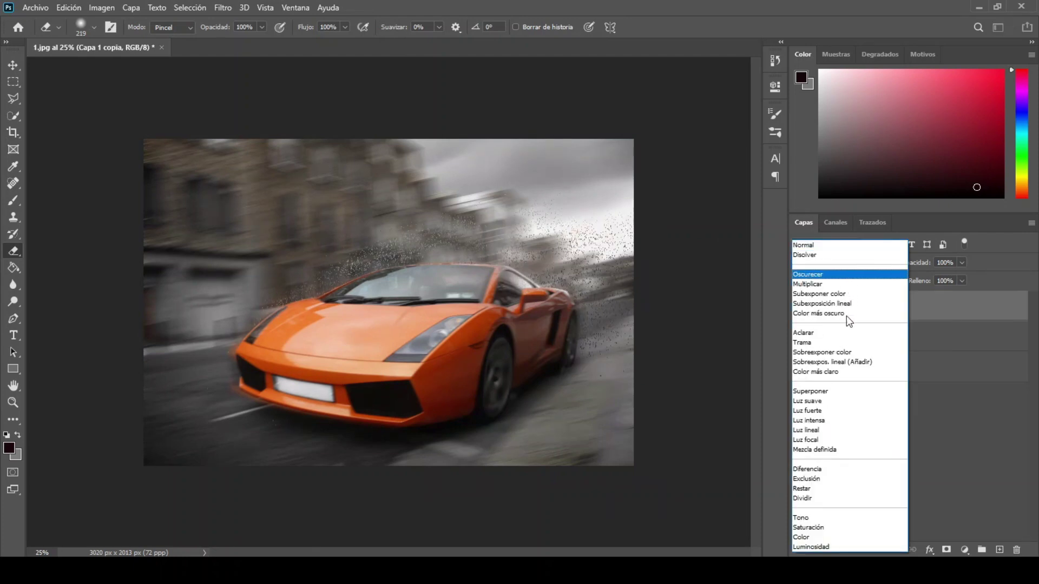
{"action": "left_click", "coordinate": [848, 332]}
- Merge the blurred copy with Capa 1 and duplicate the result as Capa 1 copia 2
{"action": "left_click", "coordinate": [875, 338], "text": "shift"}
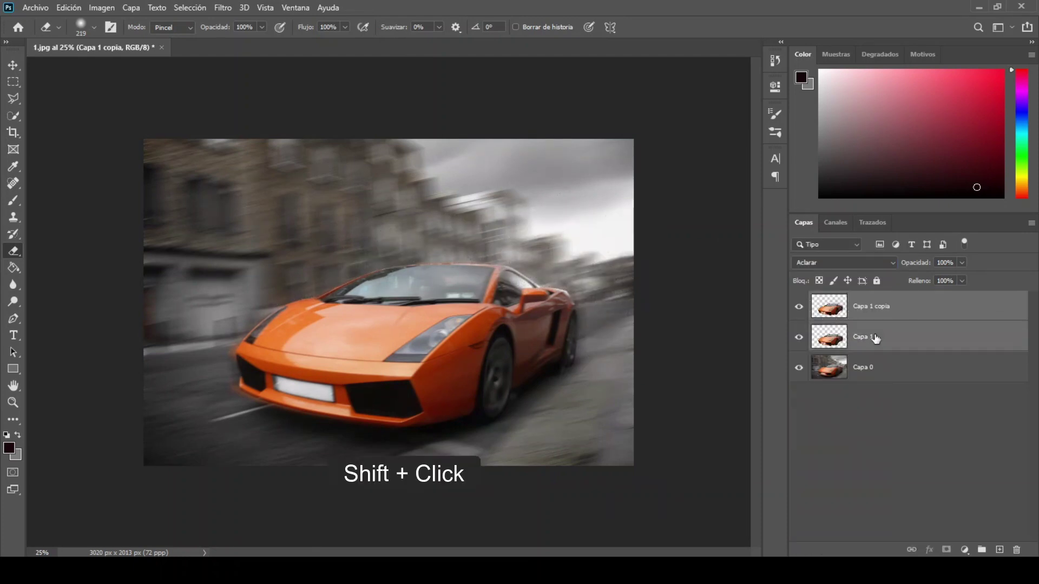
{"action": "key", "text": "ctrl+e"}
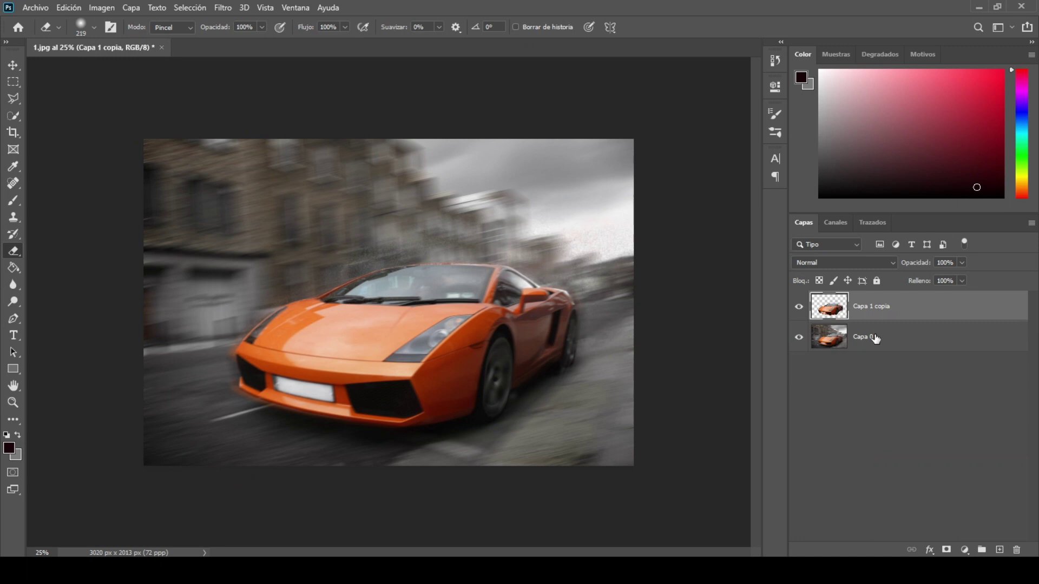
{"action": "right_click", "coordinate": [880, 311]}
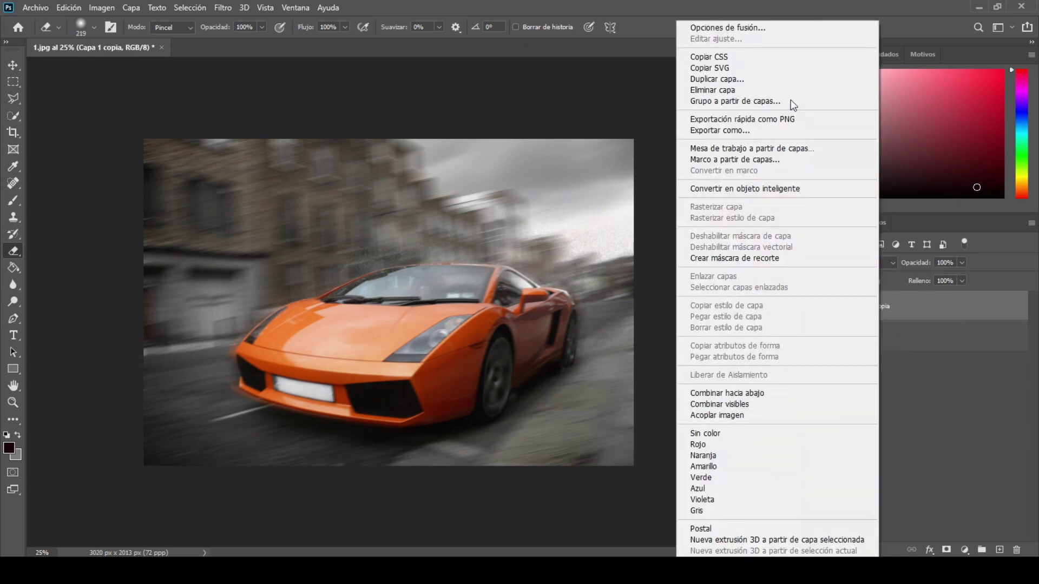
{"action": "left_click", "coordinate": [790, 80]}
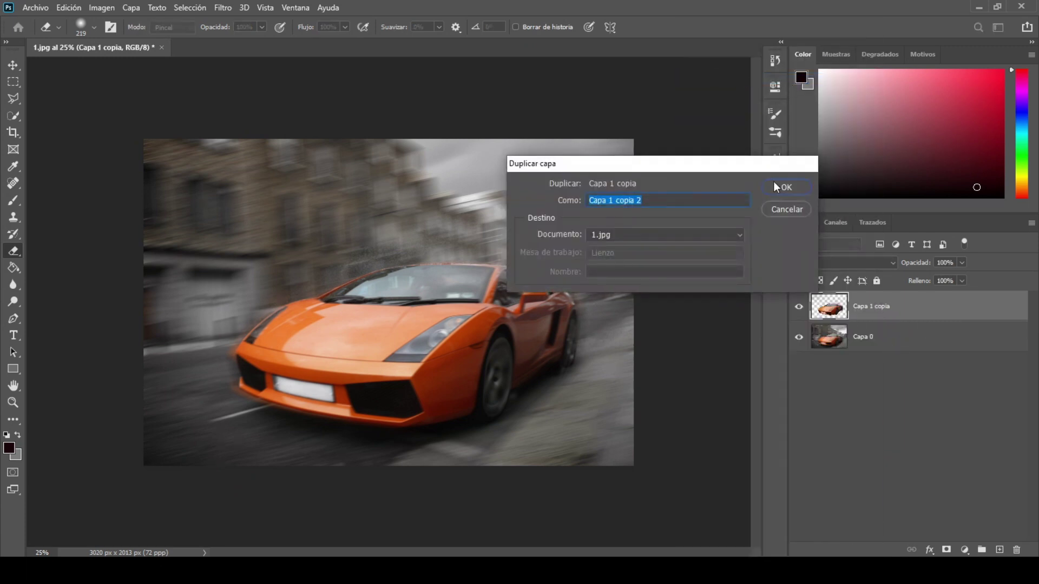
{"action": "left_click", "coordinate": [783, 188]}
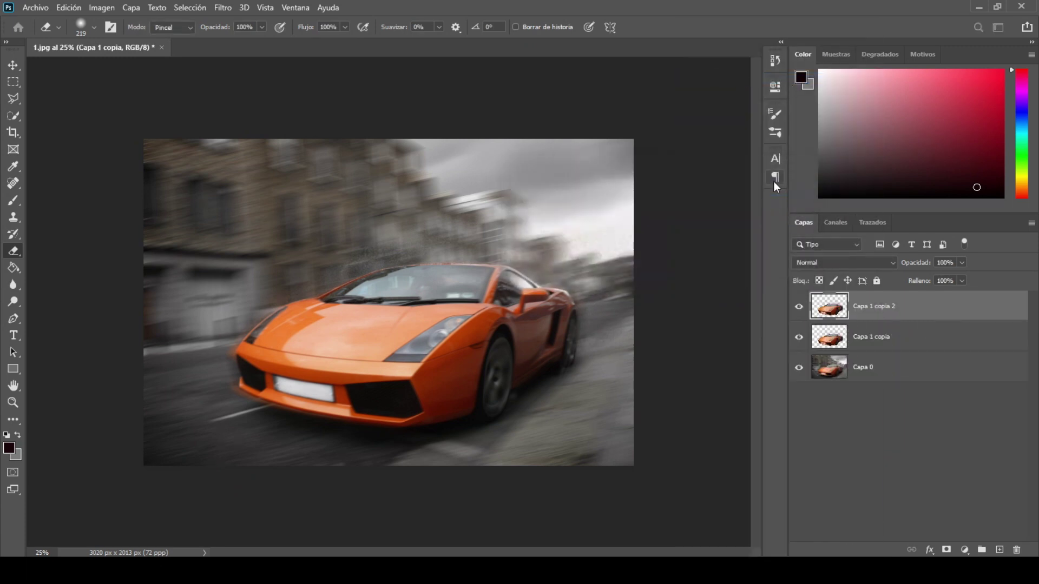
{"action": "left_click", "coordinate": [226, 8]}
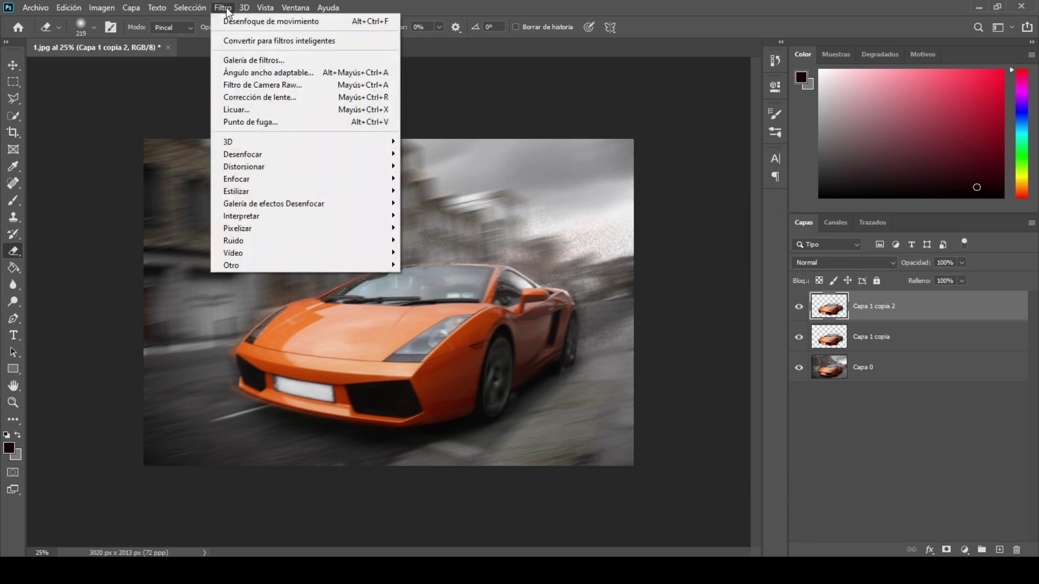
- In Licuar, with a size-91 warp brush, push the rear roof and fender edges into pointed spikes
{"action": "left_click", "coordinate": [239, 110]}
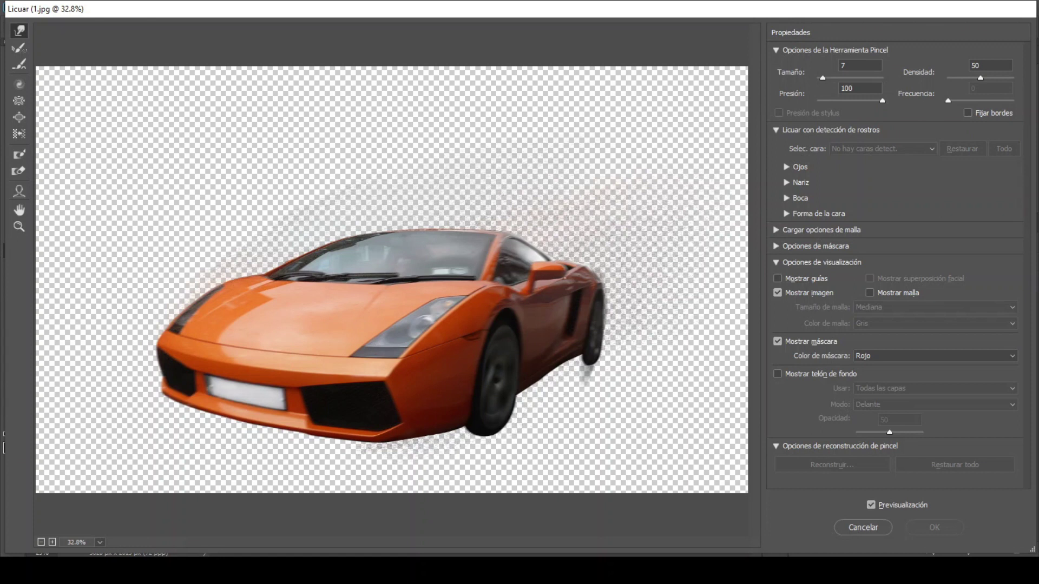
{"action": "key", "text": "bracketright"}
{"action": "key", "text": "bracketright"}
{"action": "key", "text": "bracketright"}
{"action": "mouse_move", "coordinate": [527, 250]}
{"action": "left_mouse_down"}
{"action": "mouse_move", "coordinate": [583, 235]}
{"action": "mouse_move", "coordinate": [584, 256]}
{"action": "mouse_move", "coordinate": [620, 289]}
{"action": "mouse_move", "coordinate": [624, 344]}
{"action": "mouse_move", "coordinate": [635, 328]}
{"action": "mouse_move", "coordinate": [625, 314]}
{"action": "left_mouse_up"}
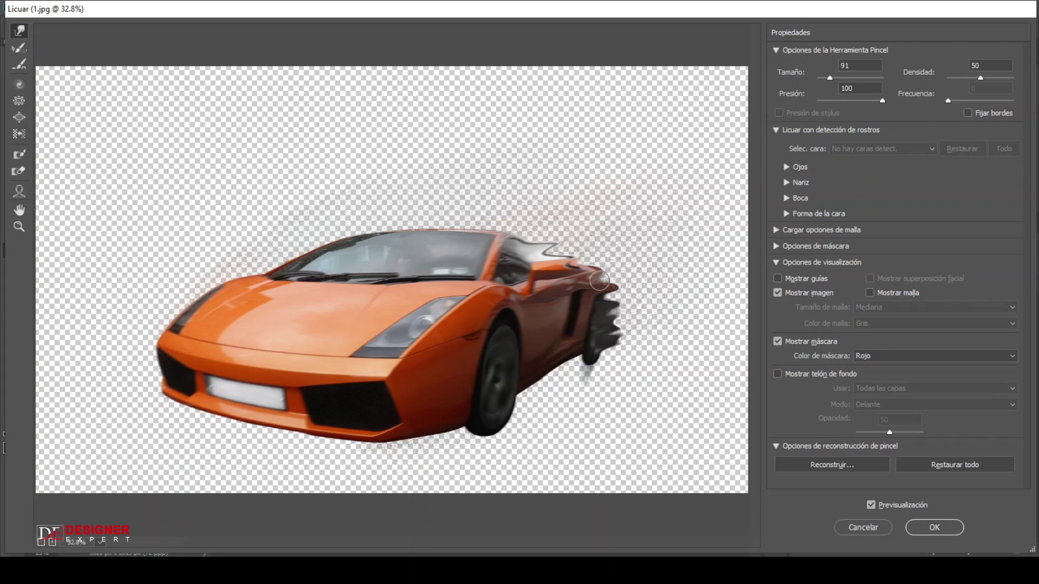
{"action": "left_click_drag", "start_coordinate": [603, 268], "coordinate": [607, 252]}
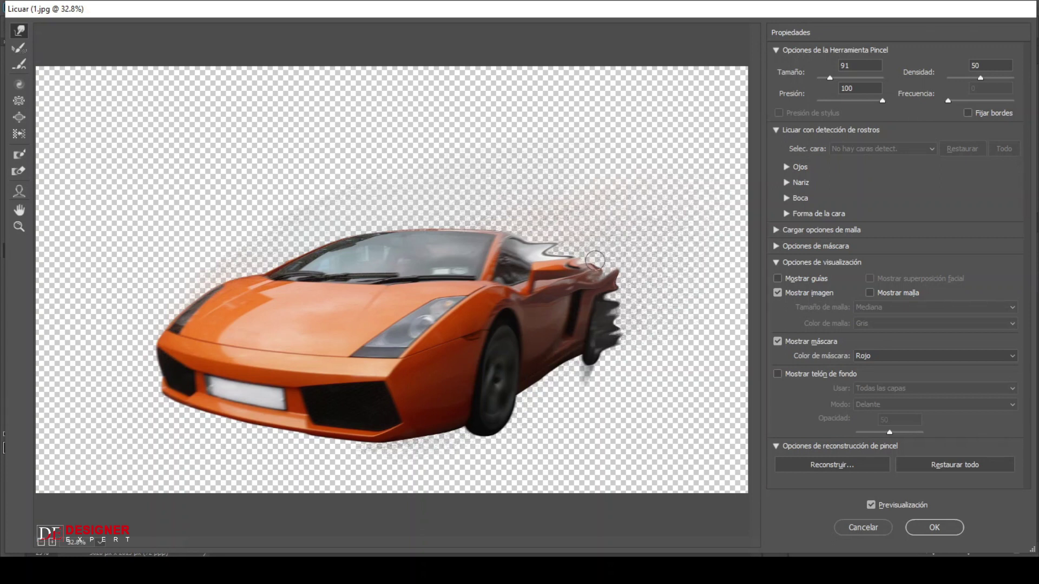
- Apply the liquify warp and blend the layer as Sobreexpos. lineal (Añadir) at about 71% opacity
{"action": "left_click", "coordinate": [914, 523]}
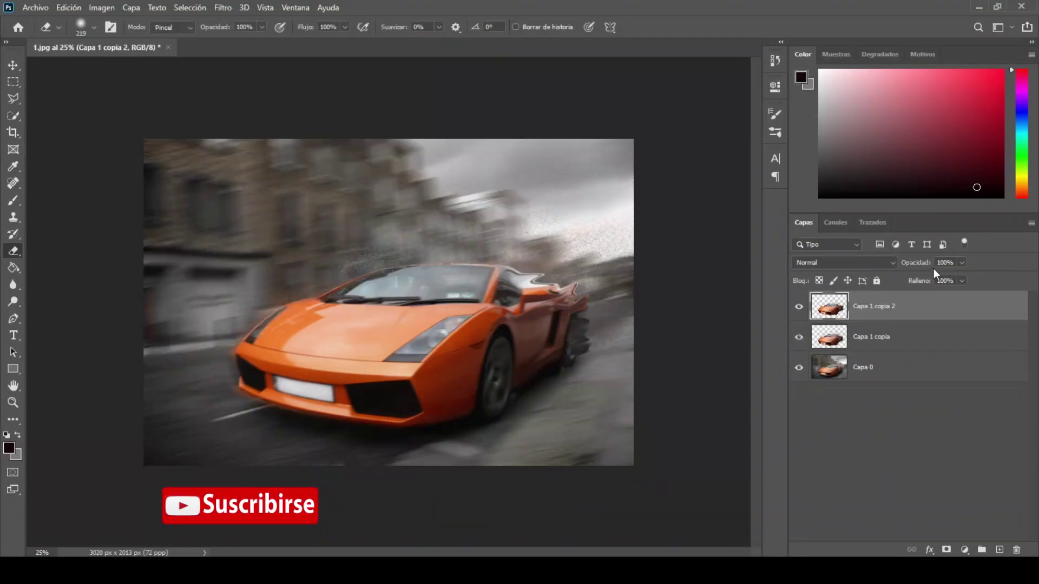
{"action": "left_click_drag", "start_coordinate": [930, 267], "coordinate": [898, 262]}
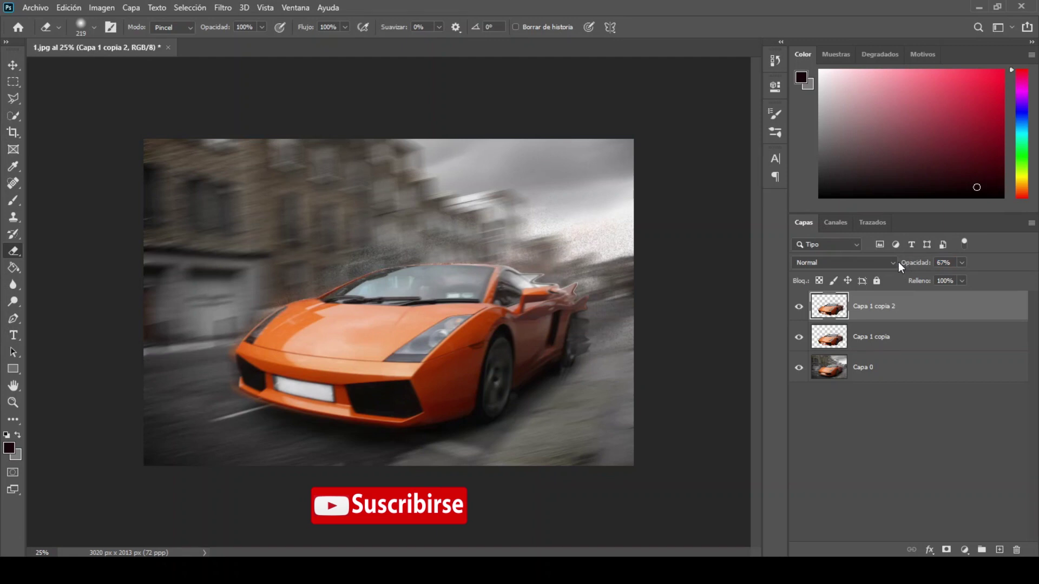
{"action": "left_click", "coordinate": [866, 262]}
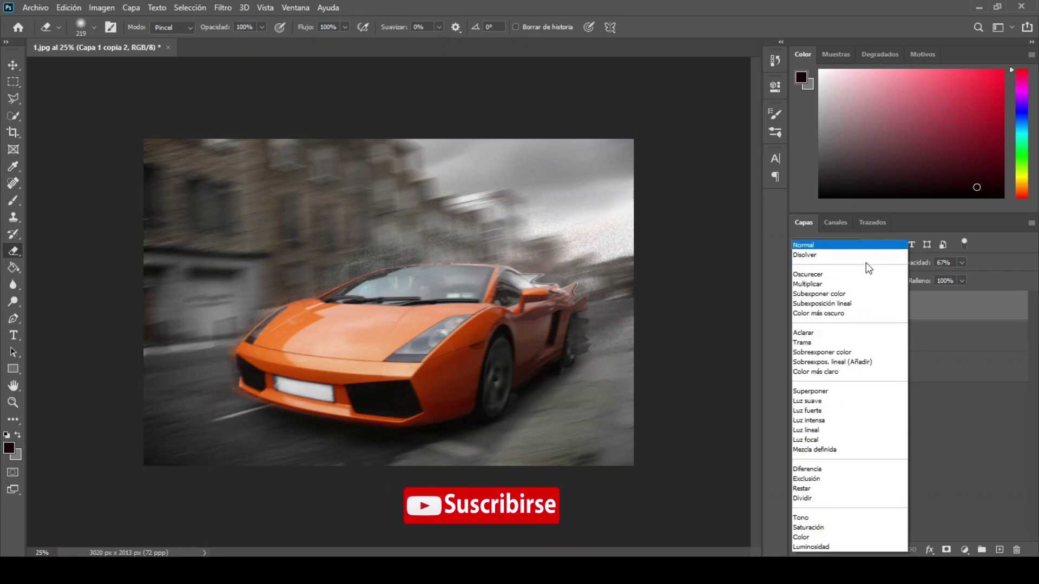
{"action": "left_click", "coordinate": [860, 363]}
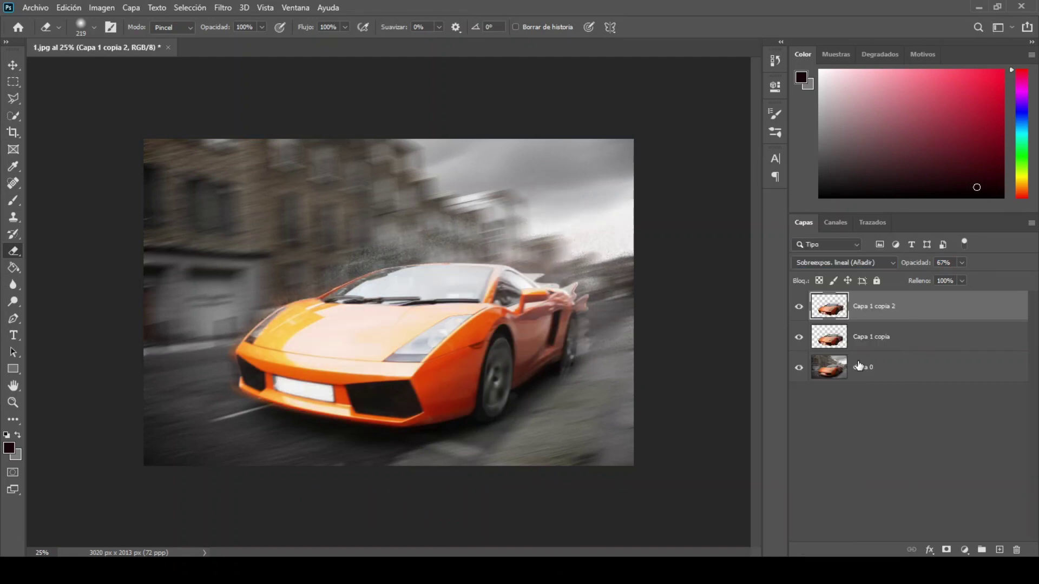
- Erase the glow from the hood, windshield, bumper and headlight, then restore opacity to 100%
{"action": "right_click", "coordinate": [15, 251]}
{"action": "left_click", "coordinate": [68, 255]}
{"action": "left_click_drag", "start_coordinate": [265, 338], "coordinate": [381, 335]}
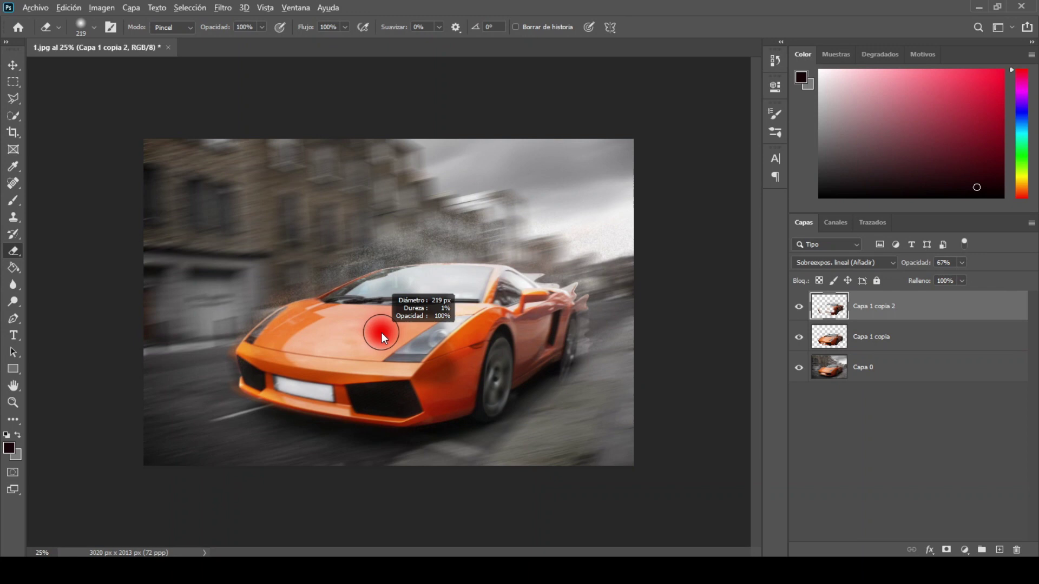
{"action": "left_click_drag", "start_coordinate": [432, 293], "coordinate": [302, 339]}
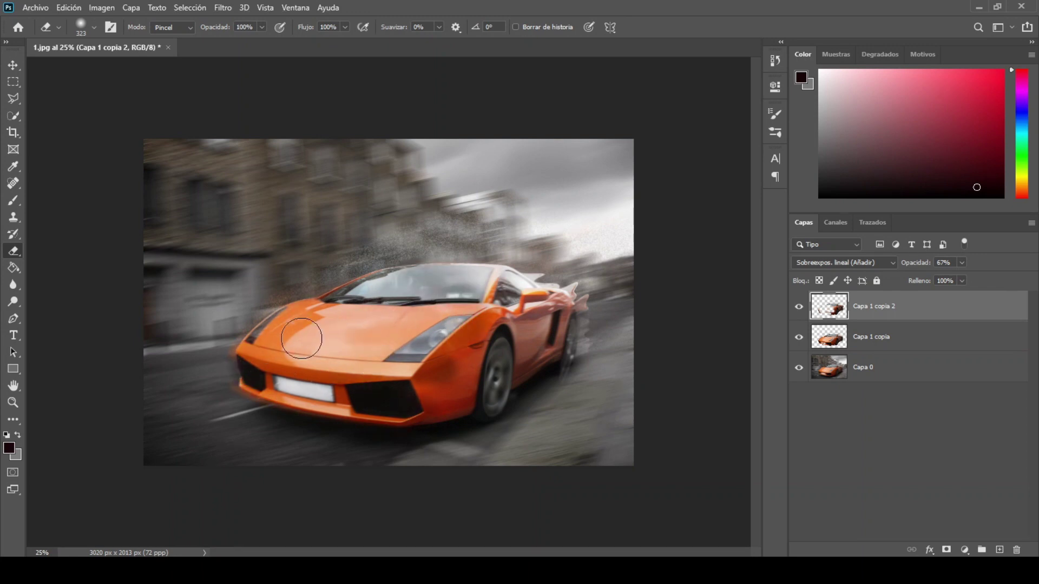
{"action": "mouse_move", "coordinate": [347, 327]}
{"action": "left_mouse_down"}
{"action": "mouse_move", "coordinate": [488, 291]}
{"action": "mouse_move", "coordinate": [452, 412]}
{"action": "left_mouse_up"}
{"action": "left_click_drag", "start_coordinate": [387, 280], "coordinate": [281, 382]}
{"action": "left_click_drag", "start_coordinate": [392, 408], "coordinate": [414, 371]}
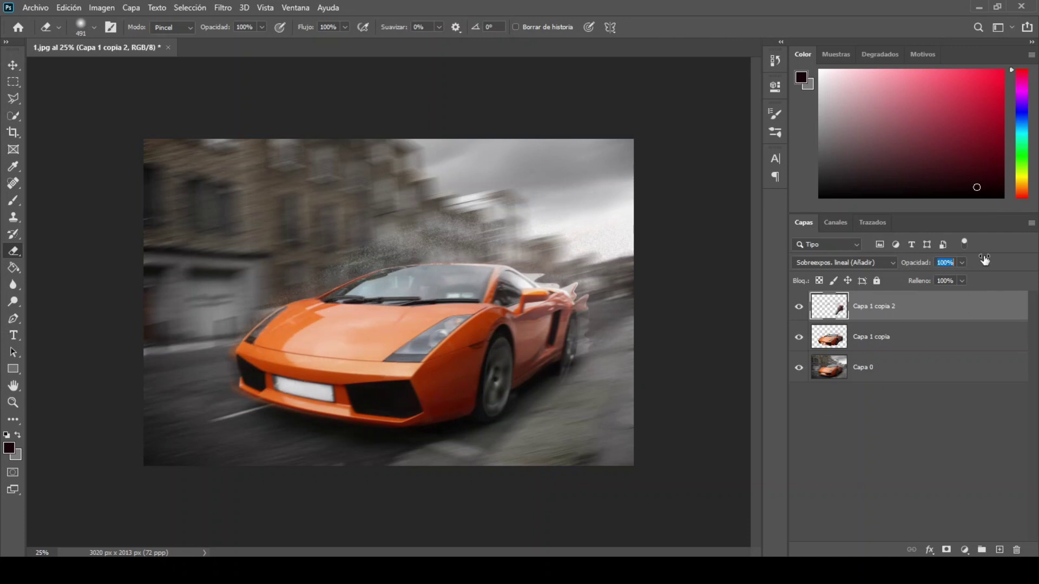
{"action": "left_click_drag", "start_coordinate": [985, 260], "coordinate": [987, 262]}
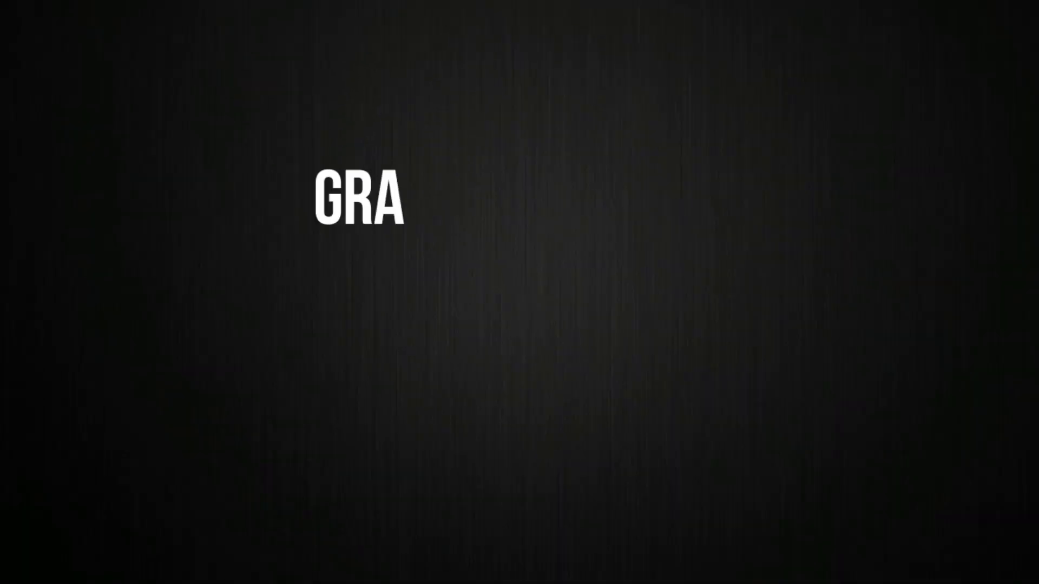